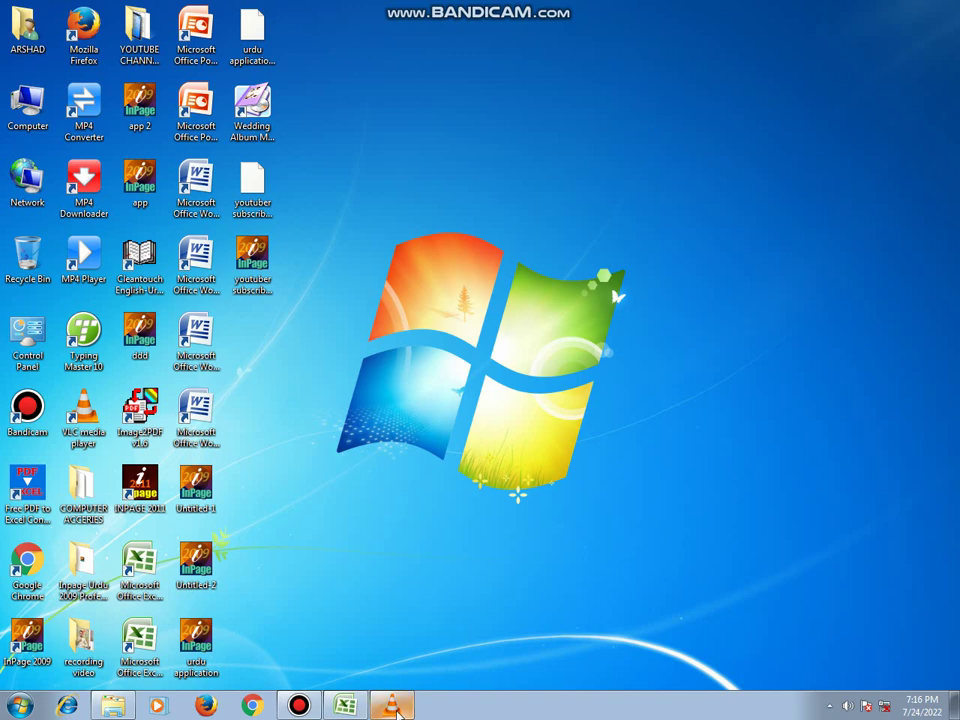
Switch to the blank Excel workbook and look through its command groups from Home to View
click(347, 707)
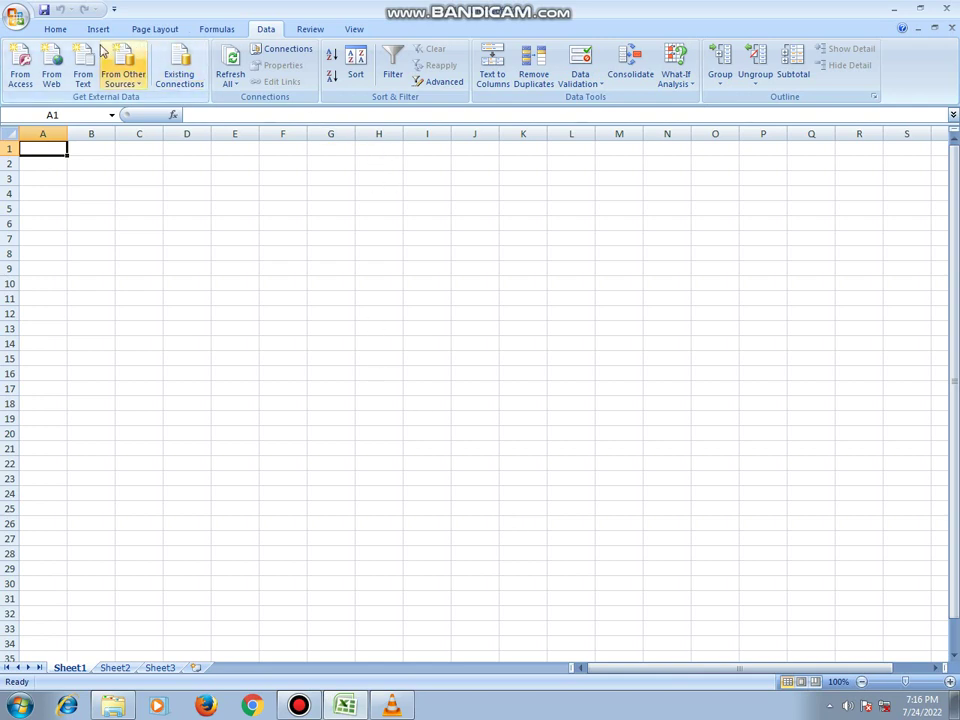
click(66, 31)
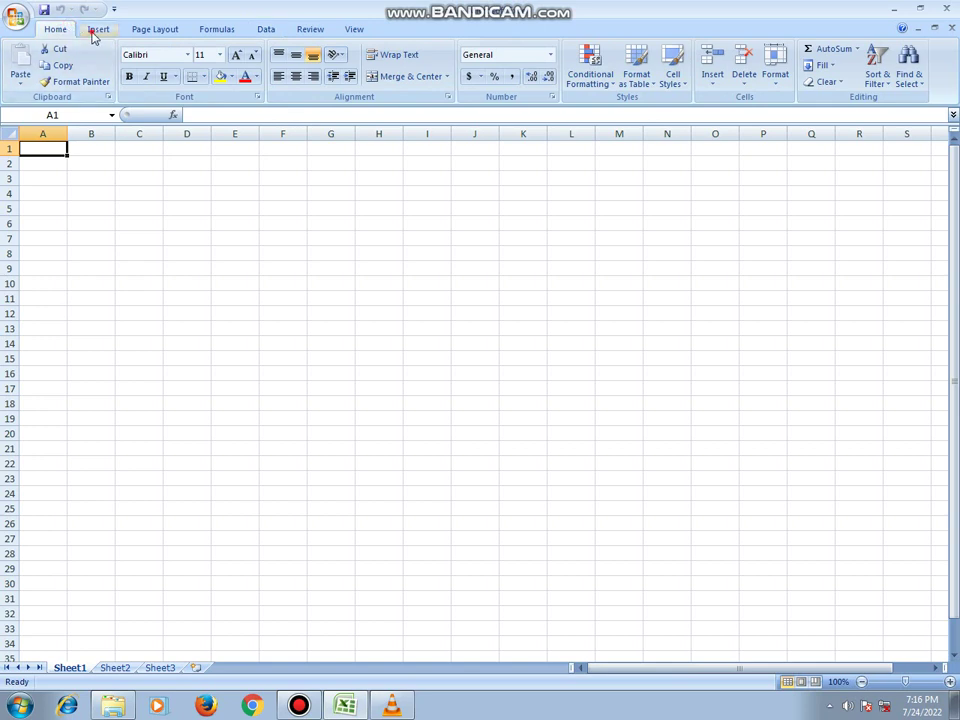
click(96, 31)
click(143, 32)
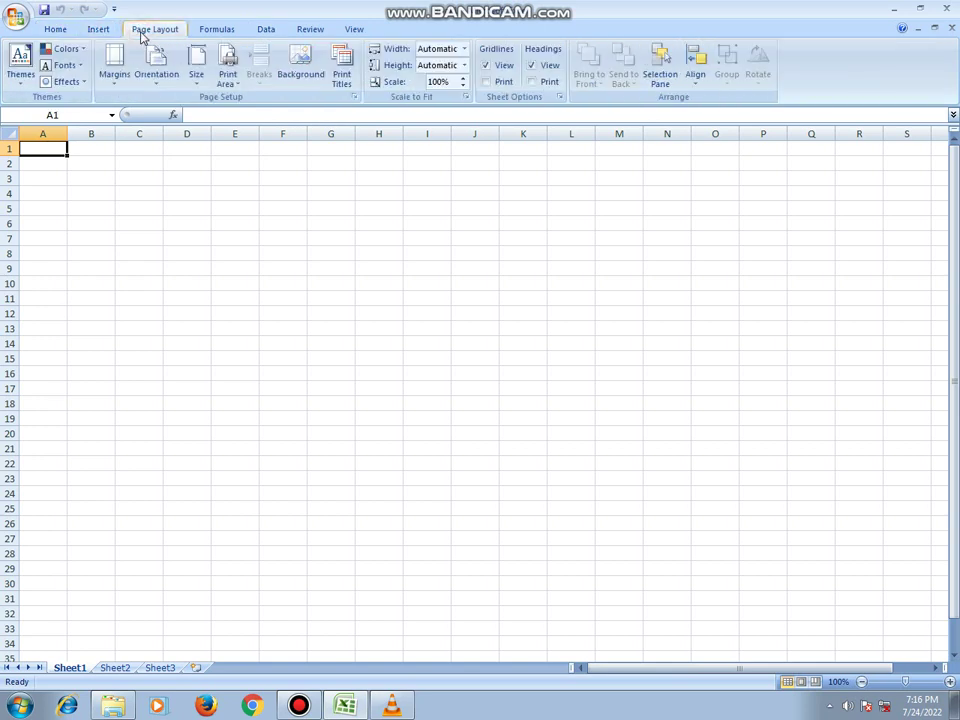
click(237, 31)
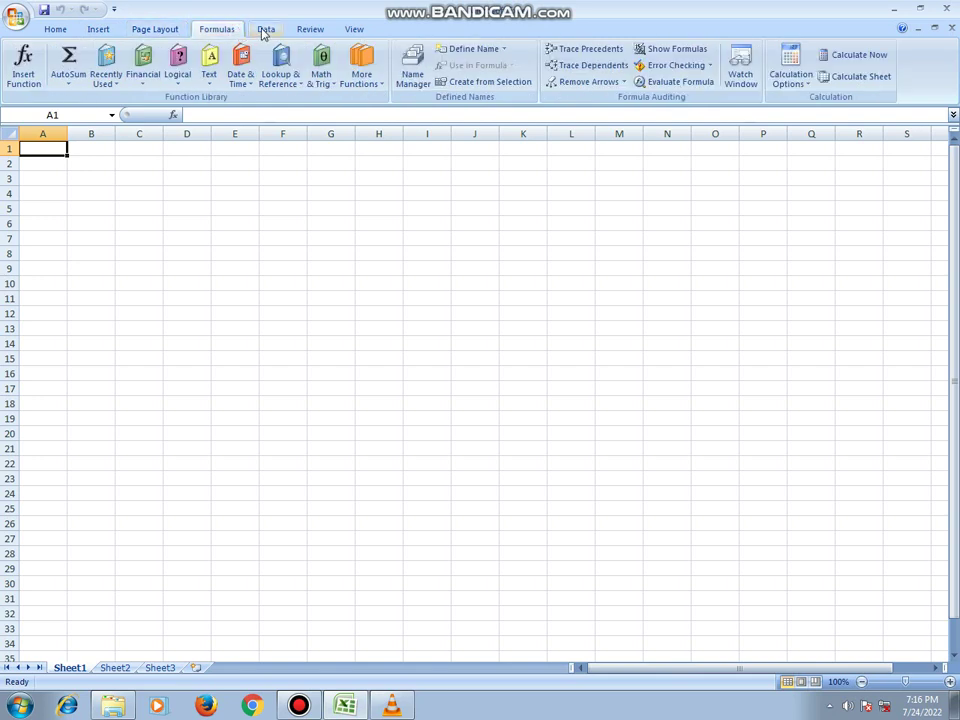
click(266, 31)
click(306, 30)
click(357, 31)
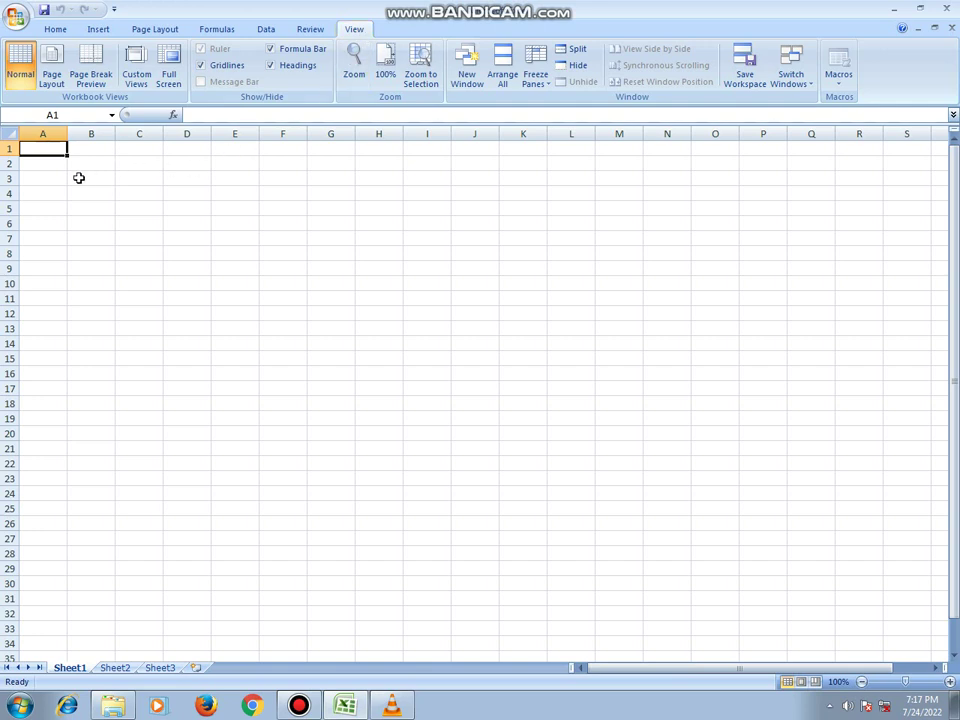
Apply All Borders to the range B5:N26 on Sheet1 in Normal view
click(22, 77)
drag(100, 210, 680, 522)
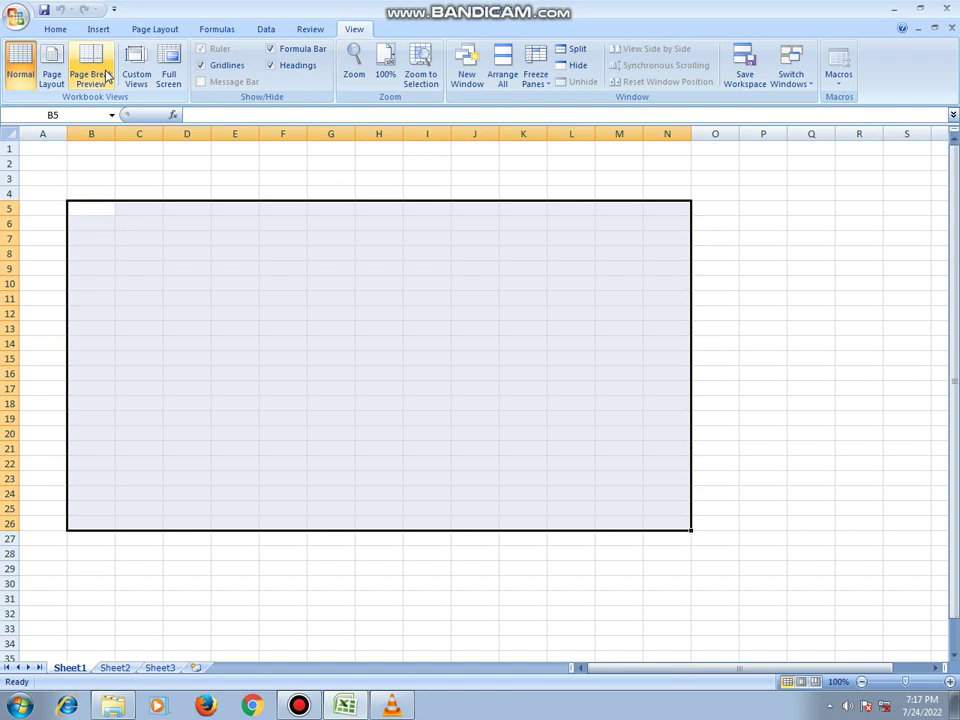
click(57, 31)
click(204, 77)
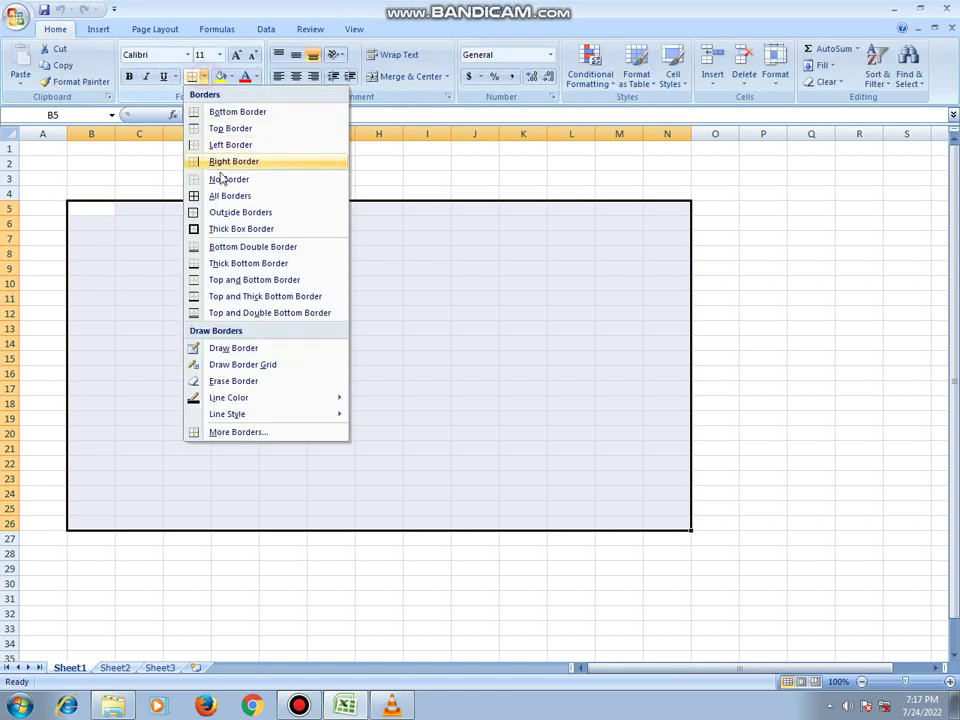
click(225, 195)
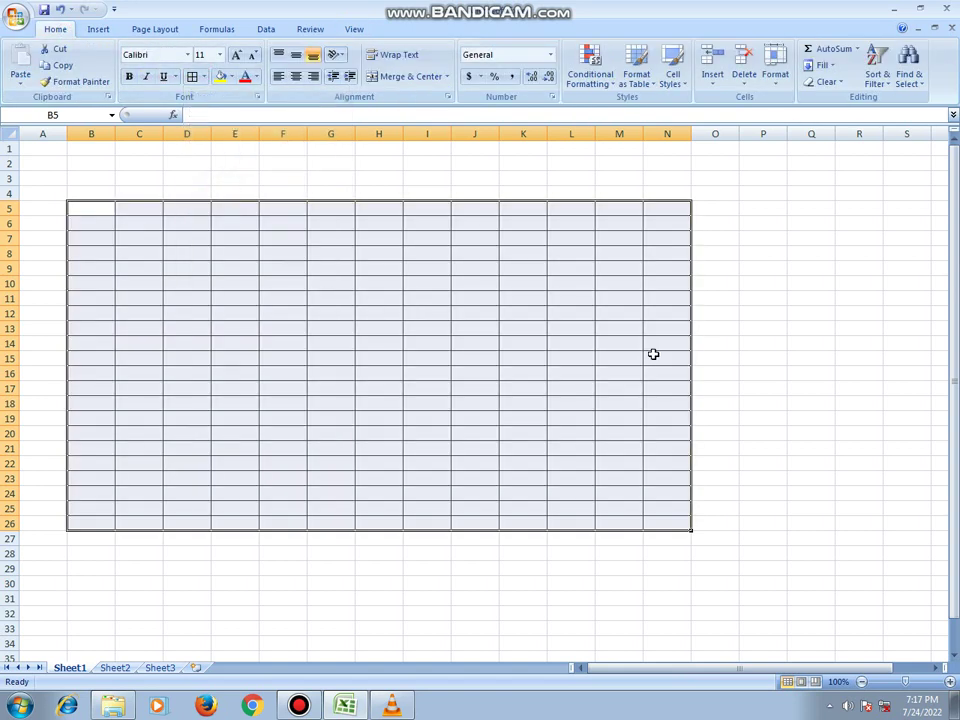
click(705, 344)
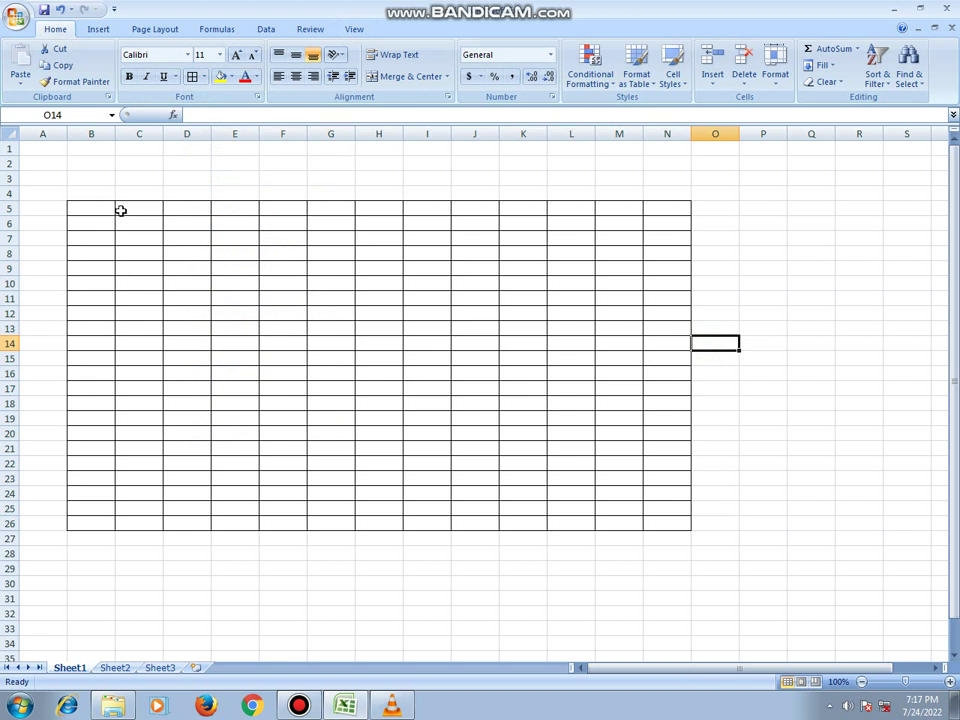
Examine the bordered table and the following pages in Page Layout view, and return the sheet to Normal view
click(354, 29)
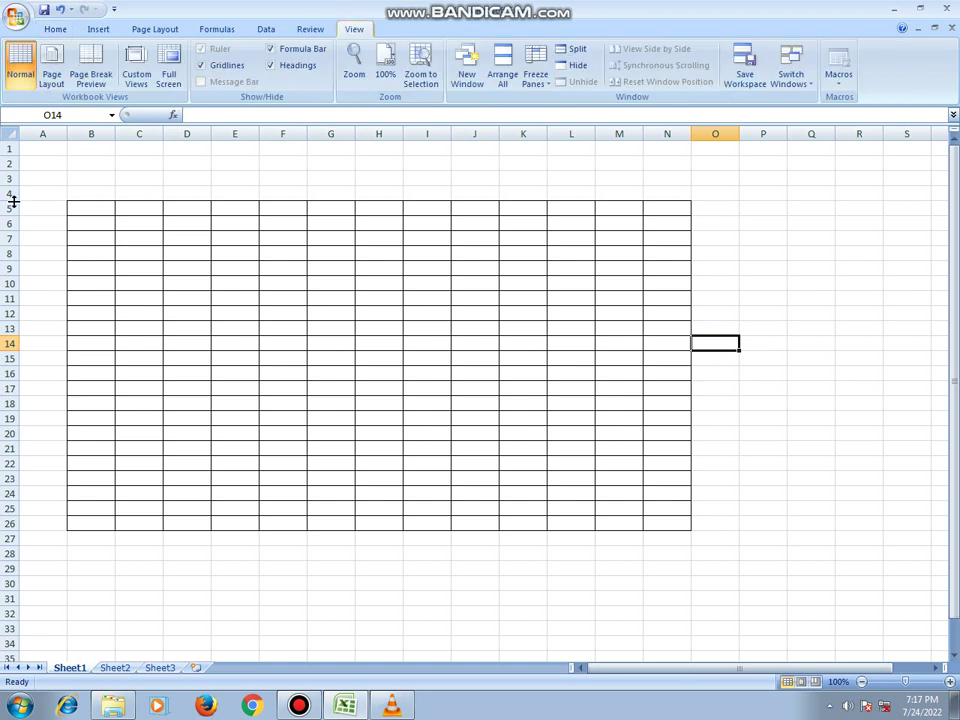
click(45, 86)
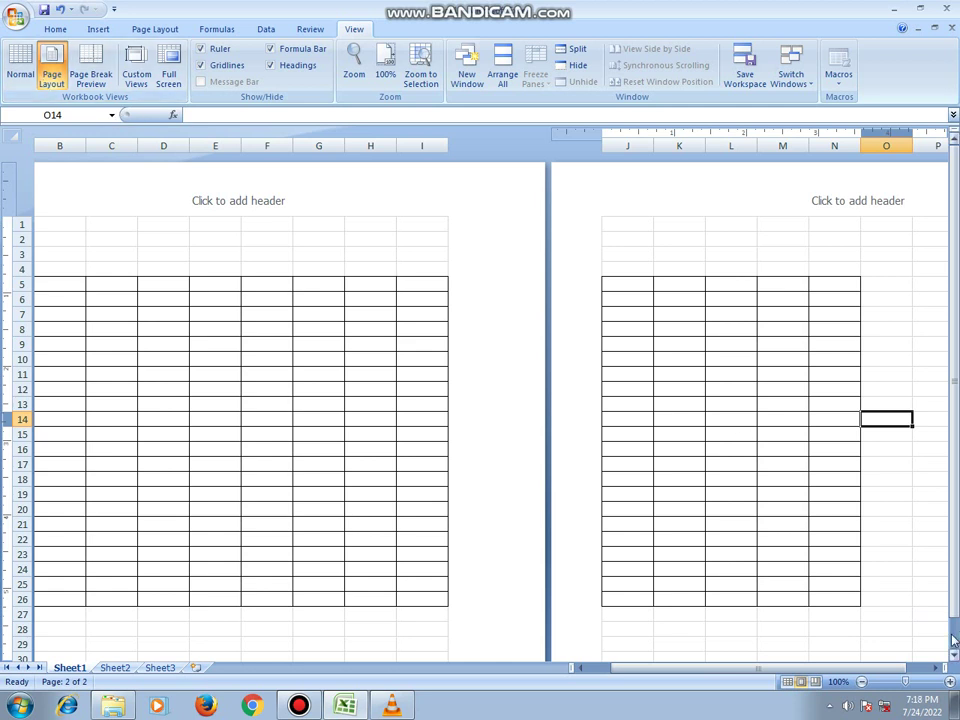
click(935, 667)
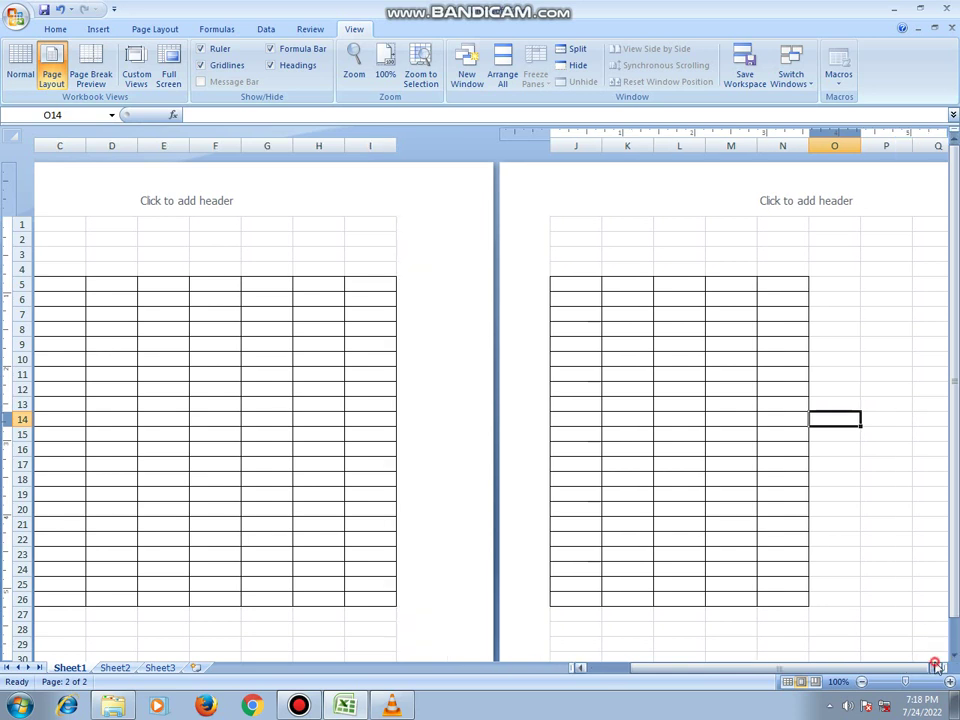
click(936, 668)
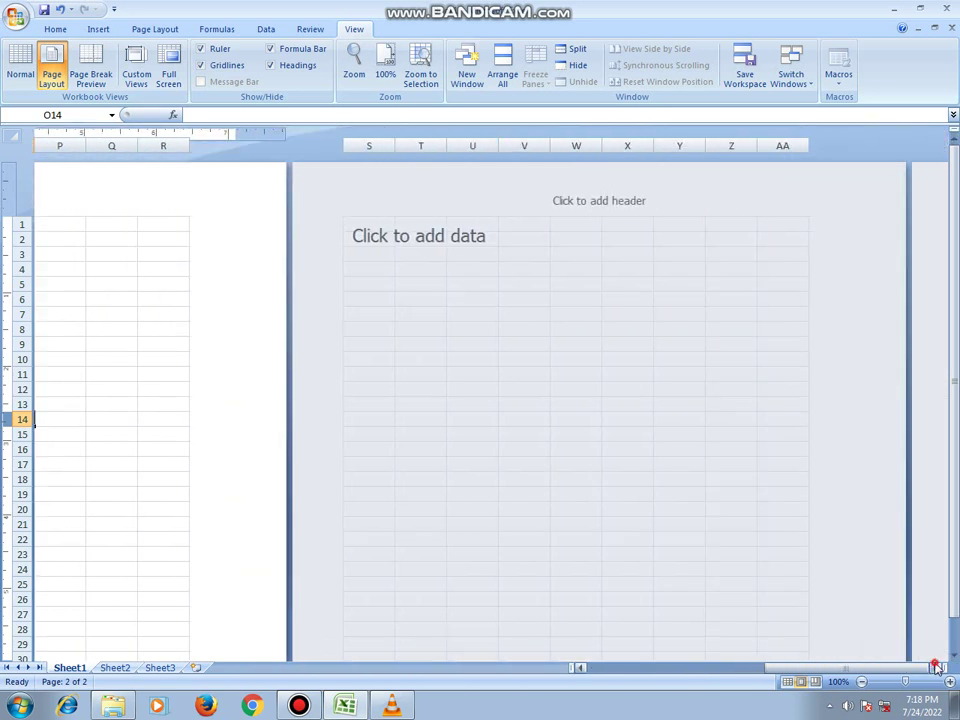
click(936, 667)
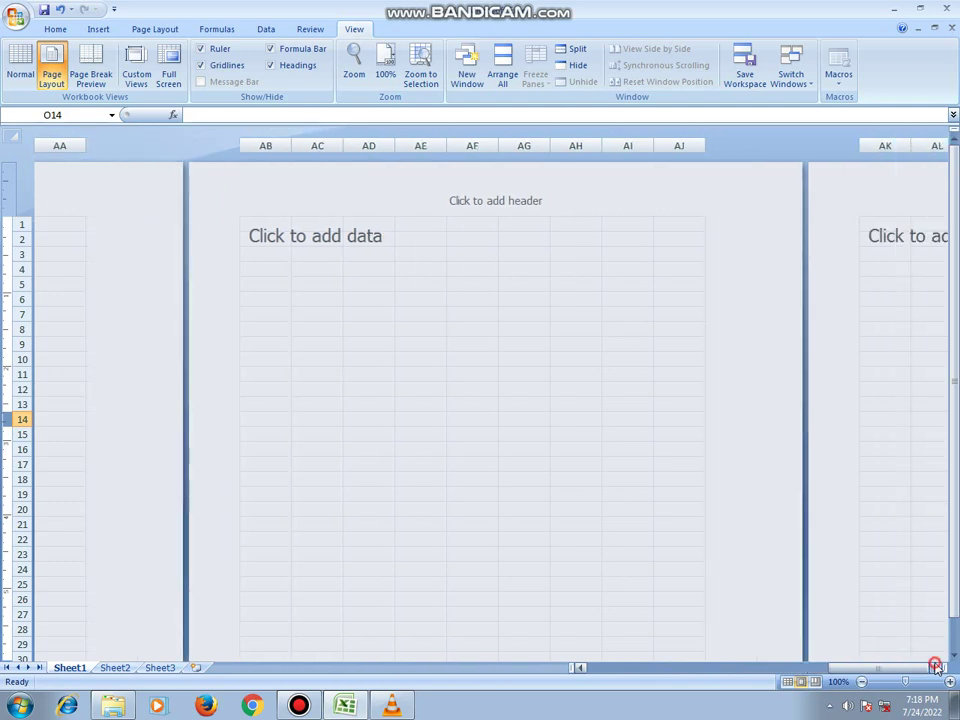
click(936, 667)
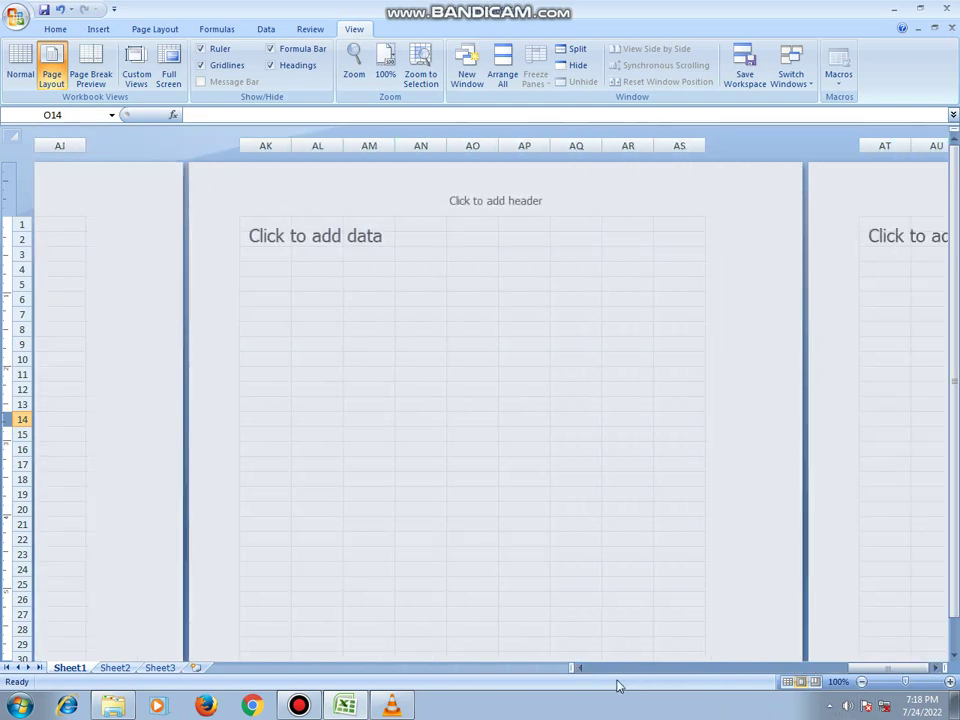
click(581, 668)
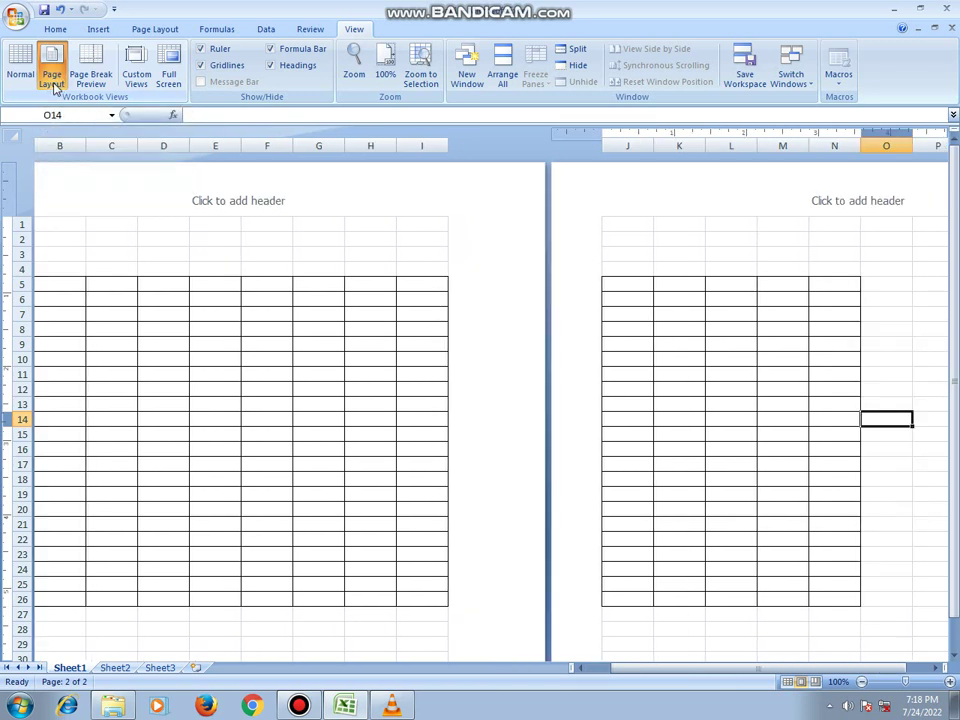
click(22, 78)
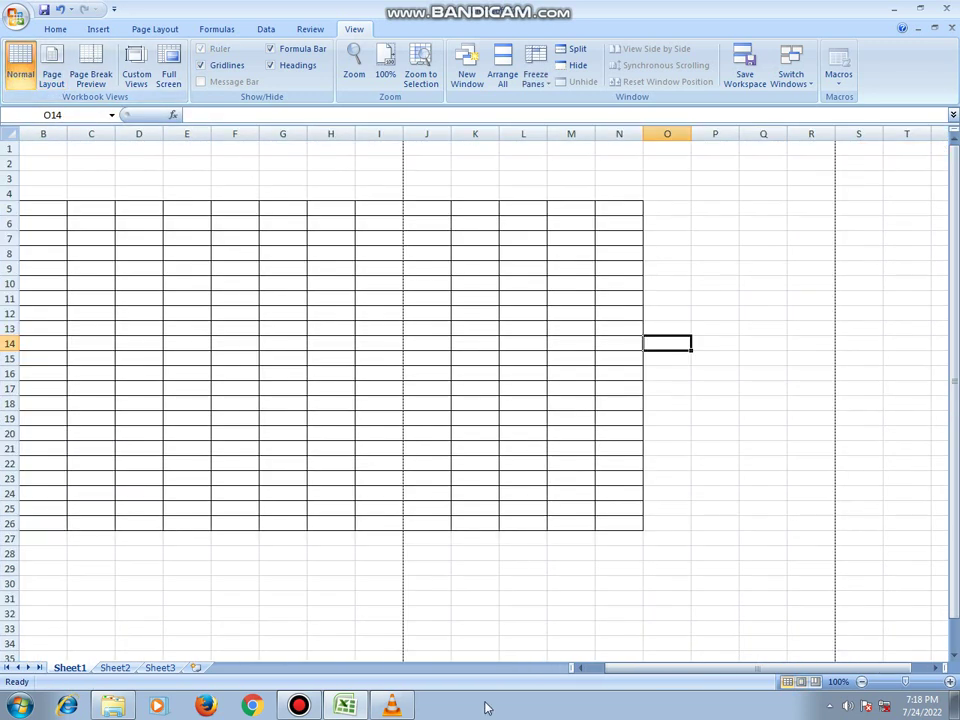
click(582, 669)
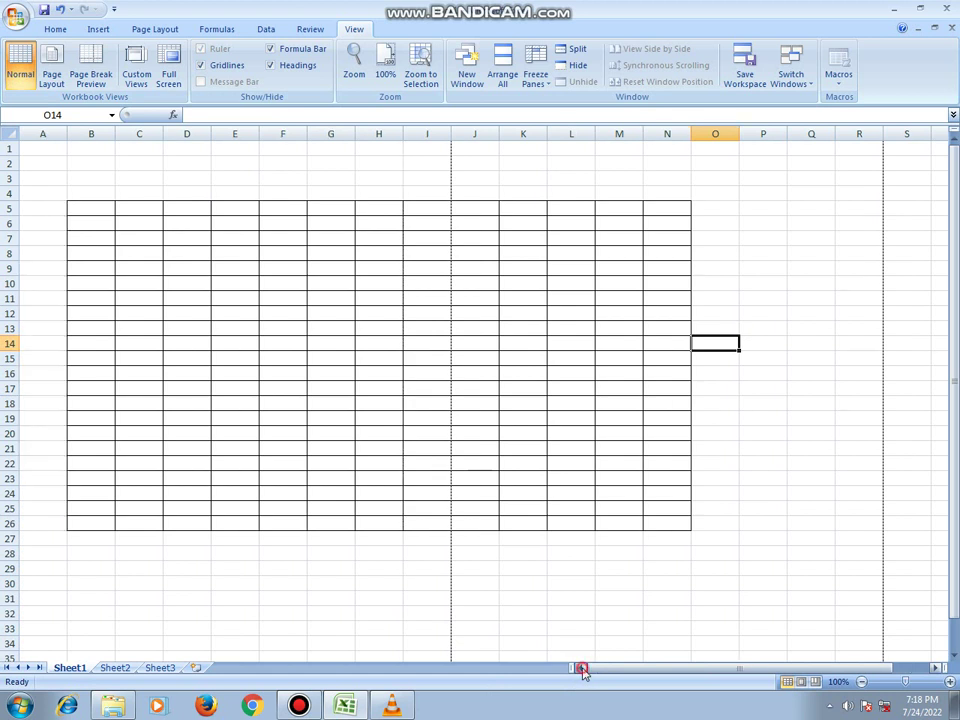
Show the sheet in Page Break Preview and stop its welcome dialog from appearing again
click(105, 87)
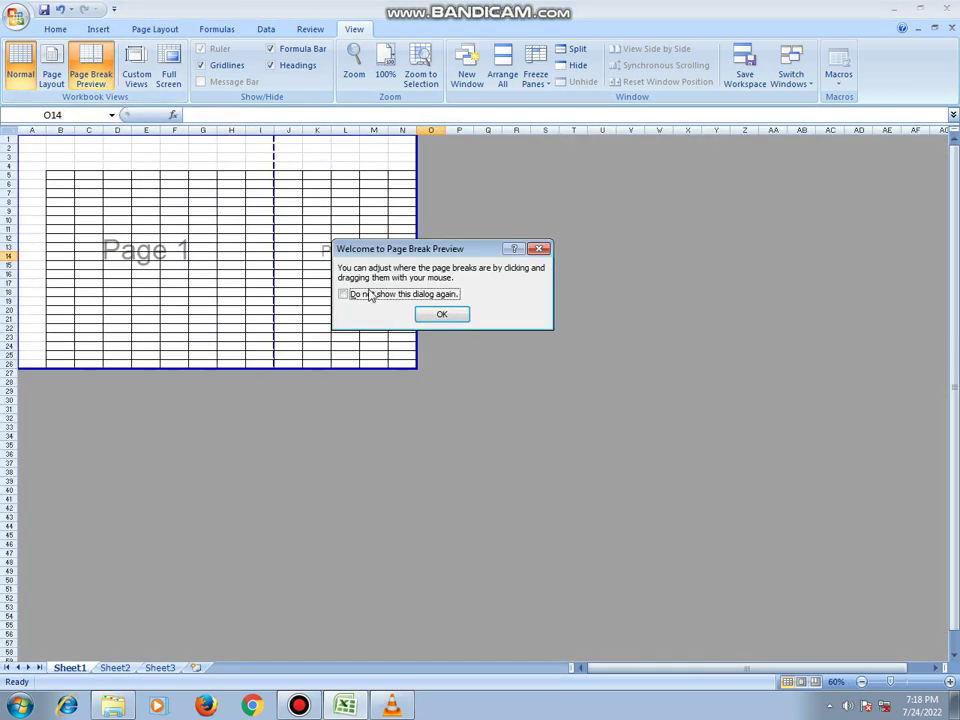
click(369, 295)
click(448, 317)
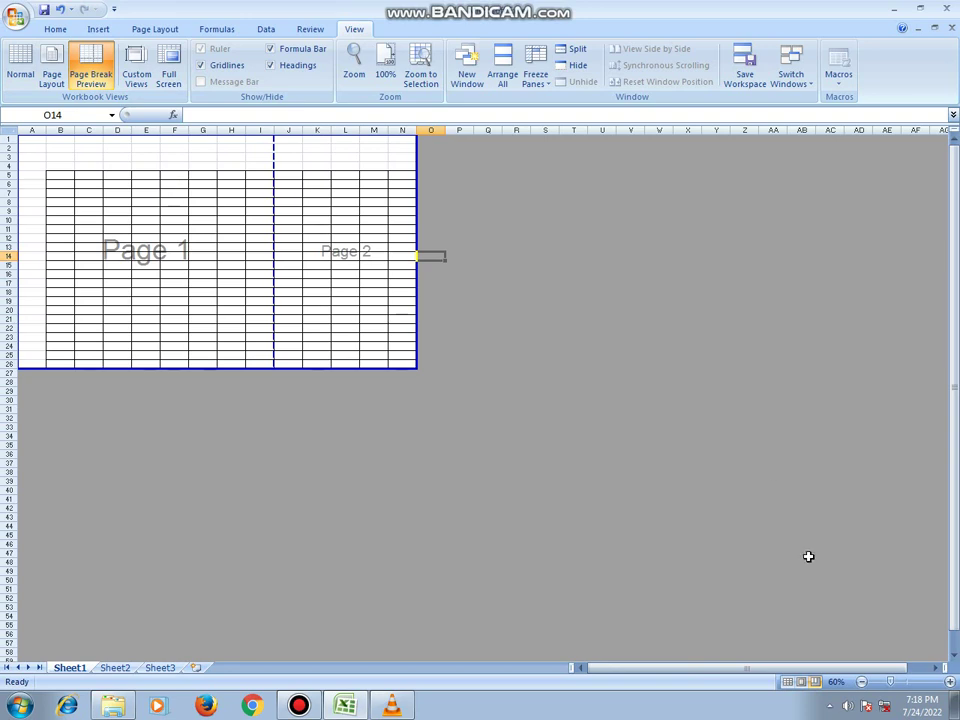
Examine the Page 1 and Page 2 areas of the bordered table in Page Break Preview at 110% zoom
click(950, 682)
click(950, 682)
click(950, 682)
click(950, 682)
click(950, 682)
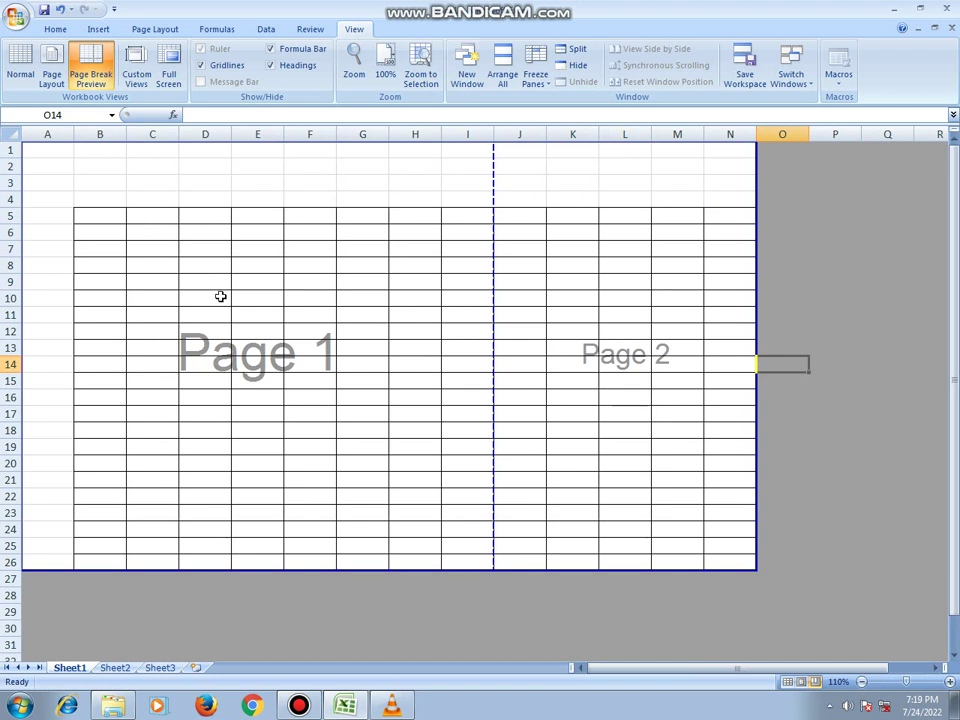
drag(345, 321, 114, 401)
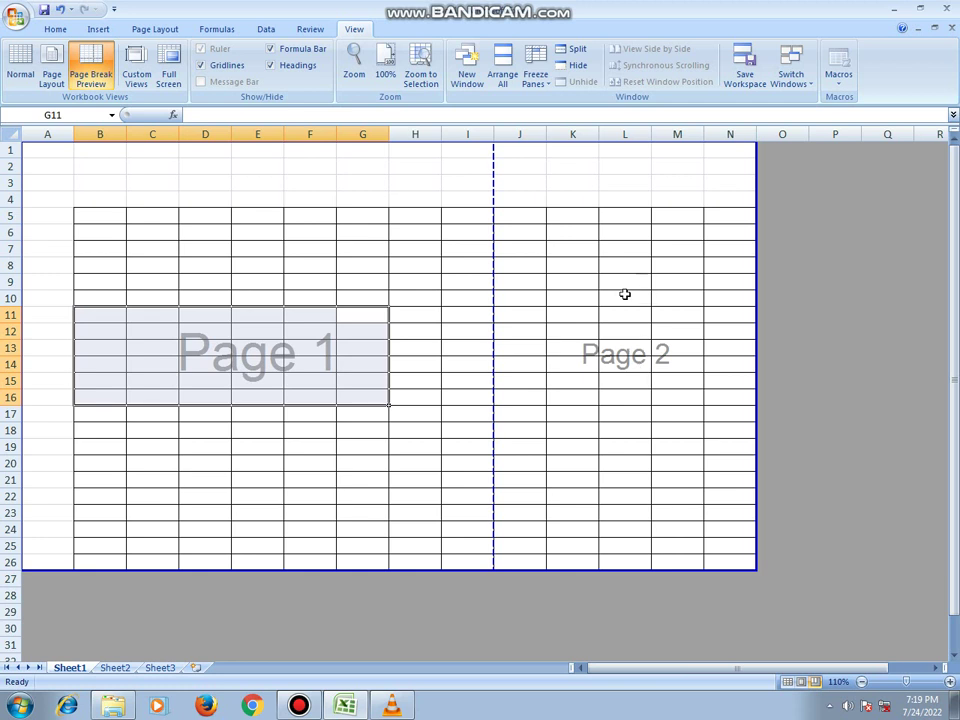
click(430, 311)
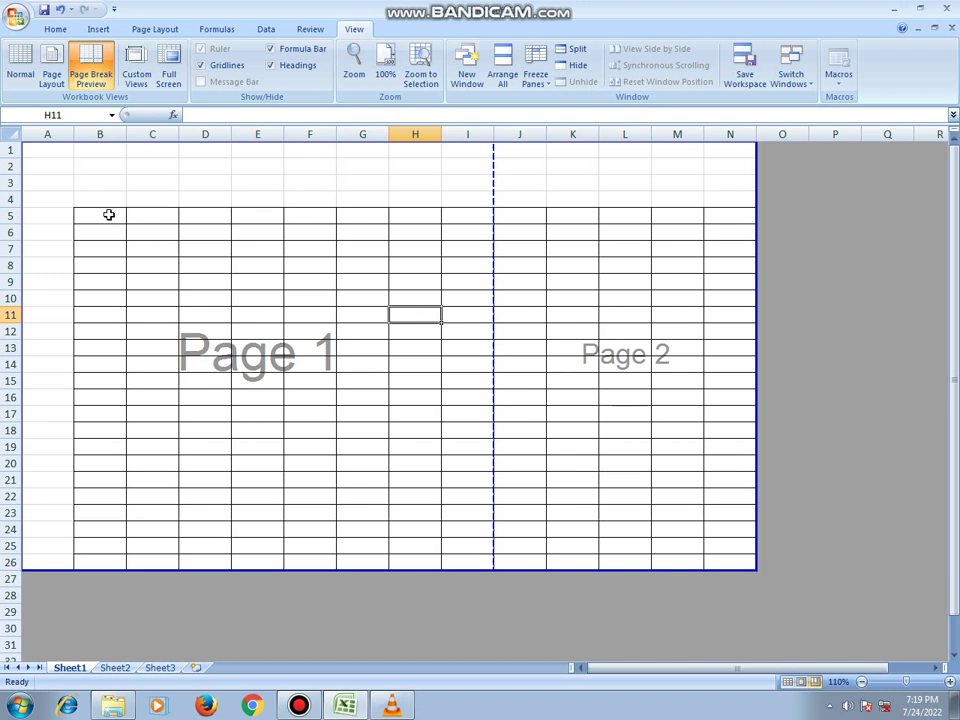
drag(109, 214, 727, 554)
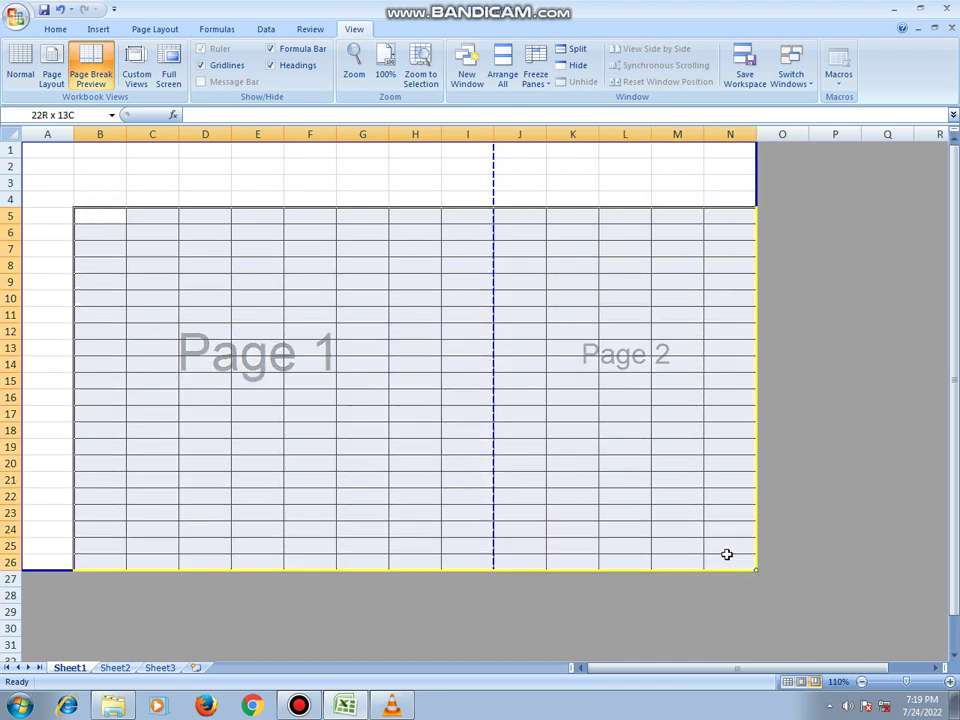
drag(727, 554, 727, 554)
click(251, 186)
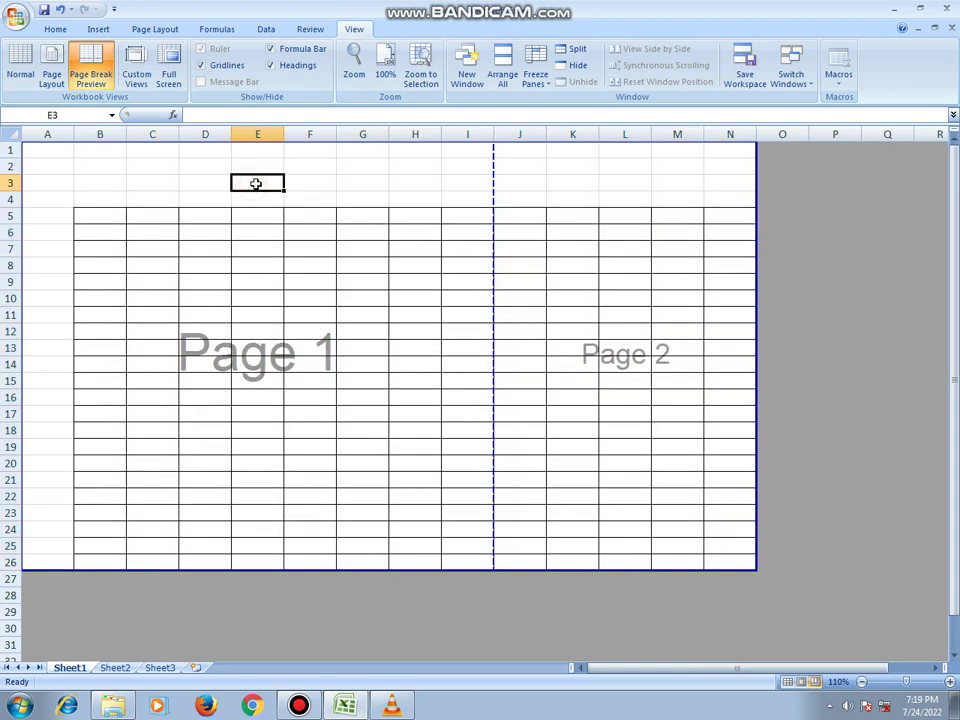
Compare Normal view with Page Break Preview, and highlight the Page 1 label, the Page 2 label and the range B5:N26
click(31, 71)
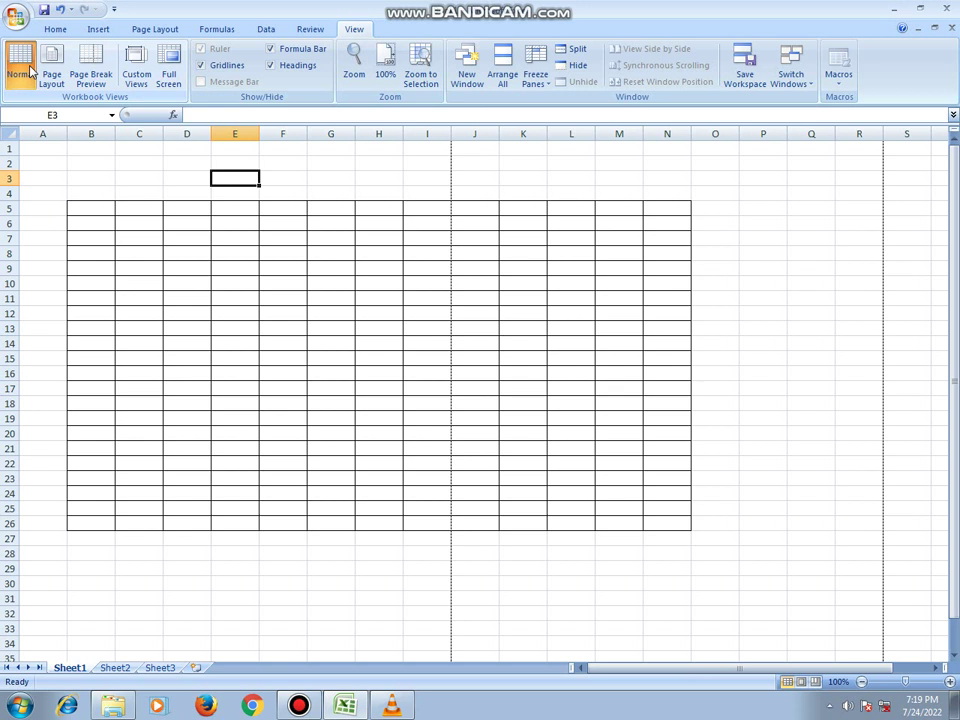
click(88, 62)
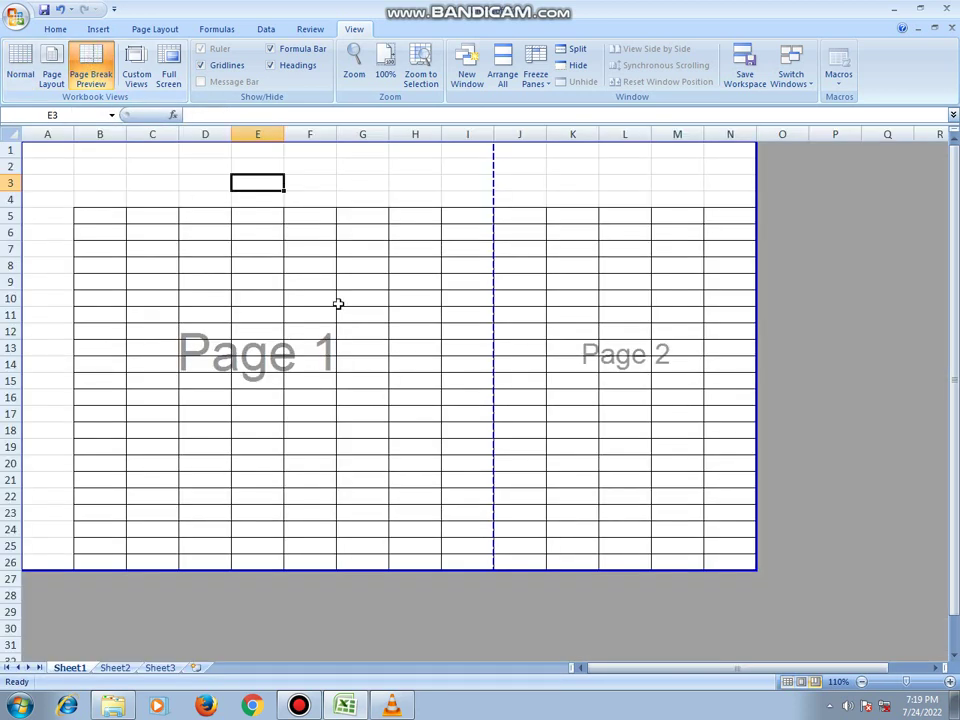
click(344, 316)
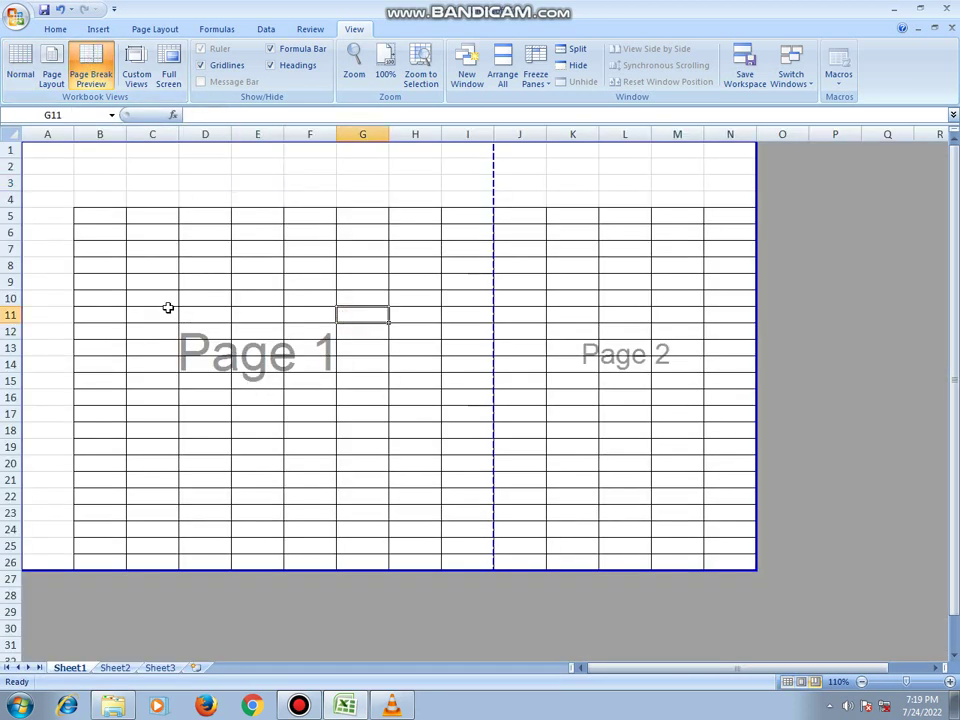
drag(166, 312, 354, 402)
drag(553, 336, 703, 378)
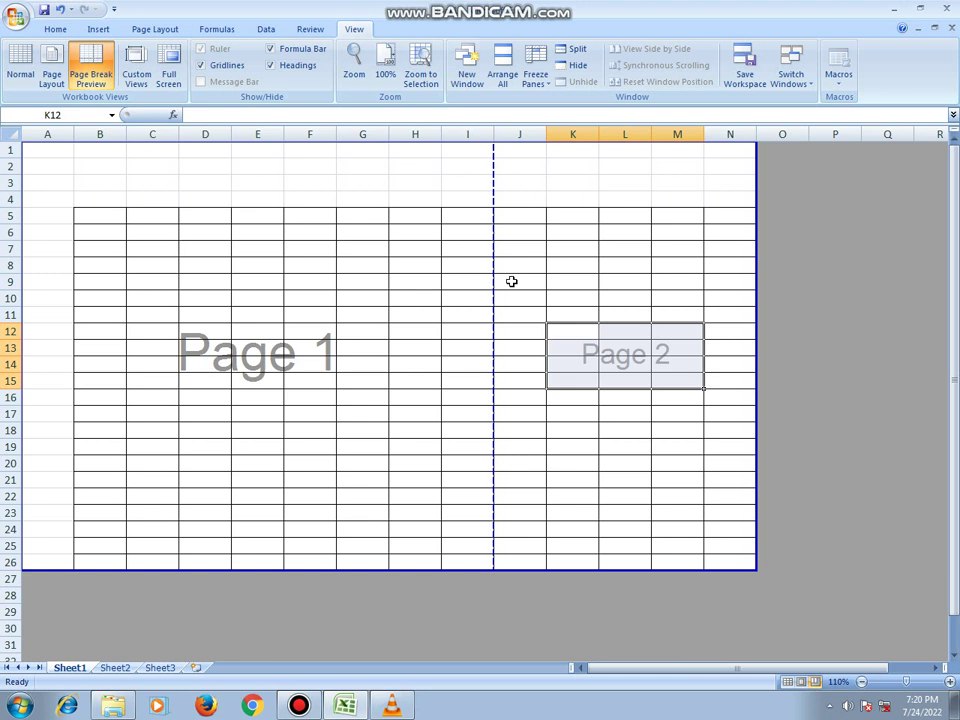
click(368, 265)
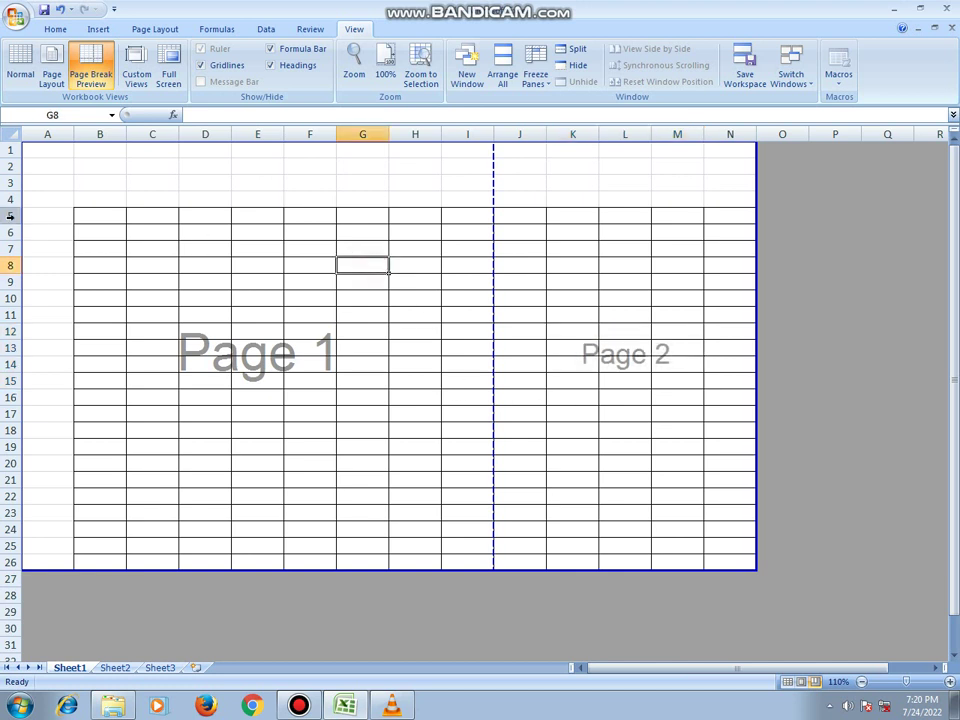
drag(75, 214, 674, 533)
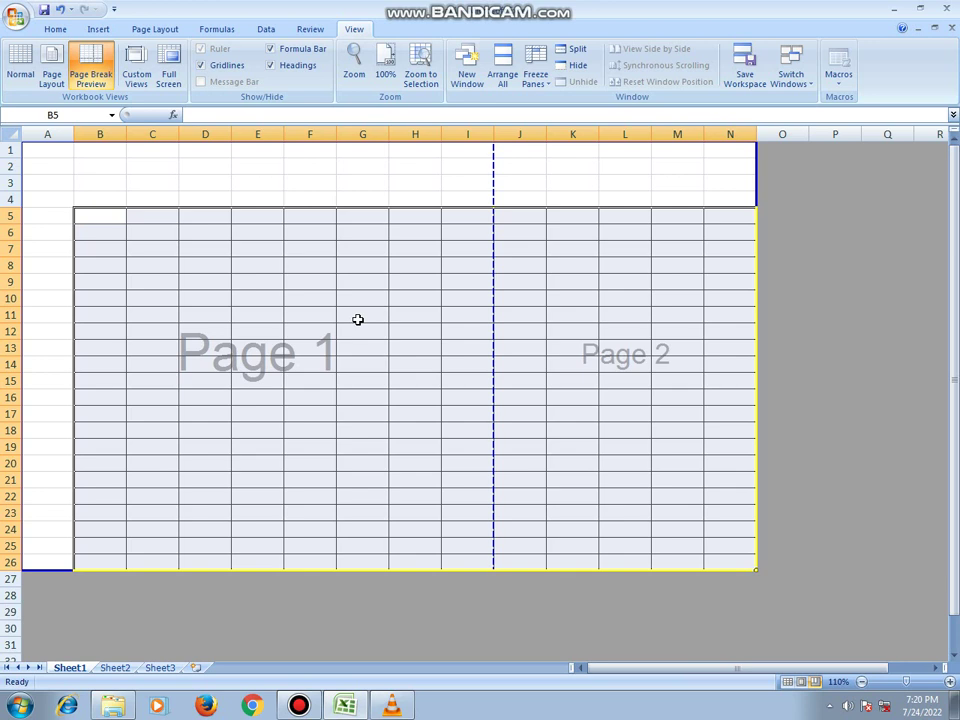
click(418, 267)
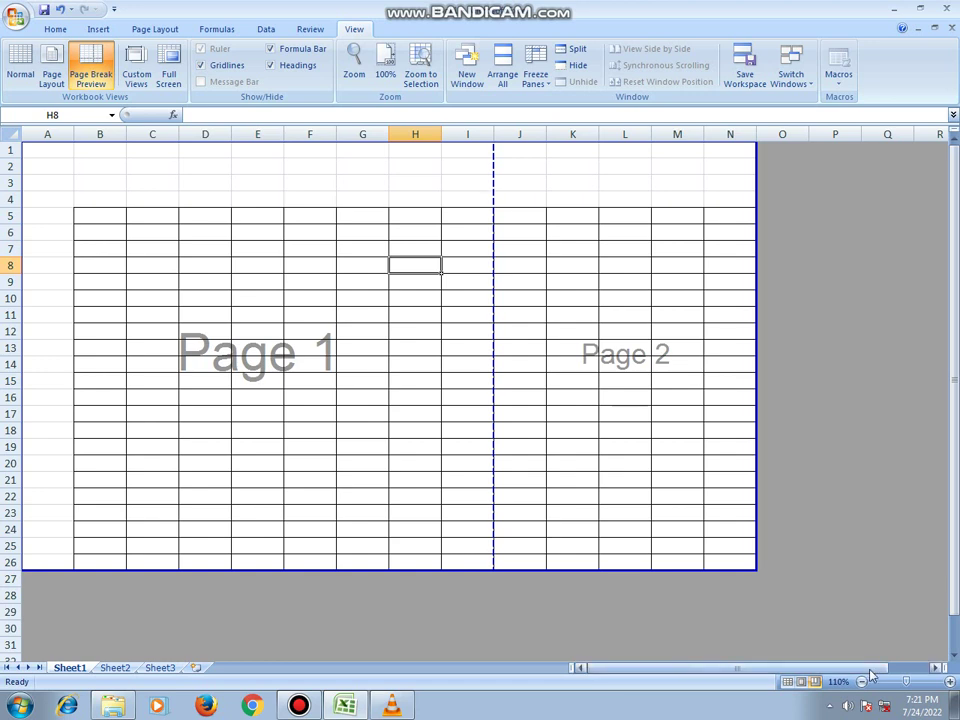
Inspect the dashed page break between columns I and J at 190% zoom, and set the zoom back to 130%
click(948, 682)
click(948, 682)
click(948, 682)
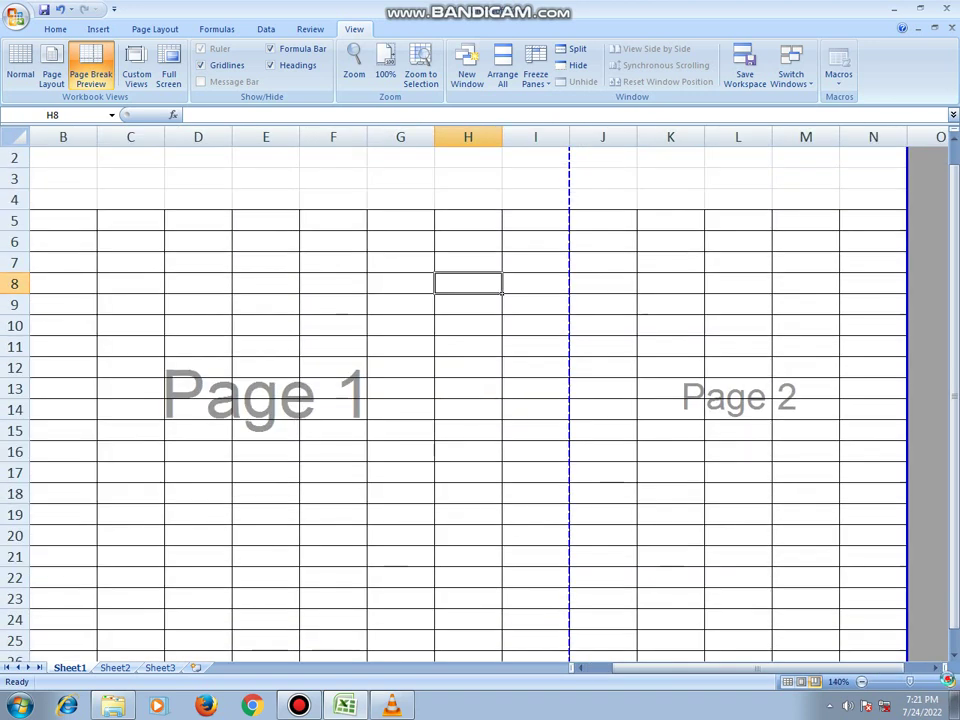
click(948, 682)
click(948, 682)
click(948, 682)
click(948, 682)
click(948, 682)
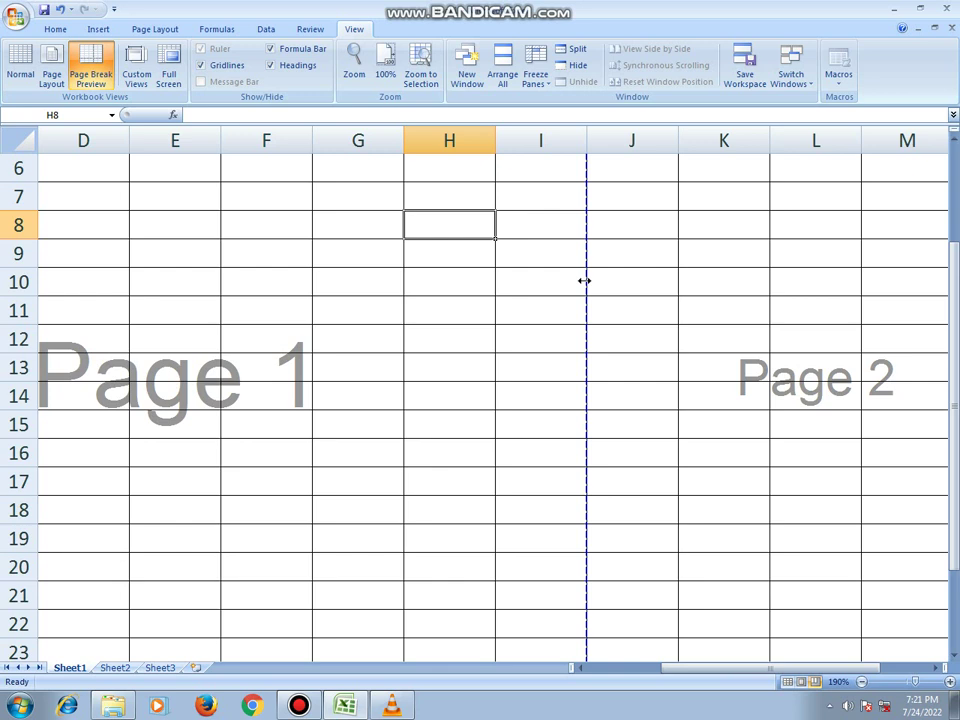
click(861, 682)
click(861, 682)
click(861, 682)
click(861, 682)
click(861, 682)
click(861, 682)
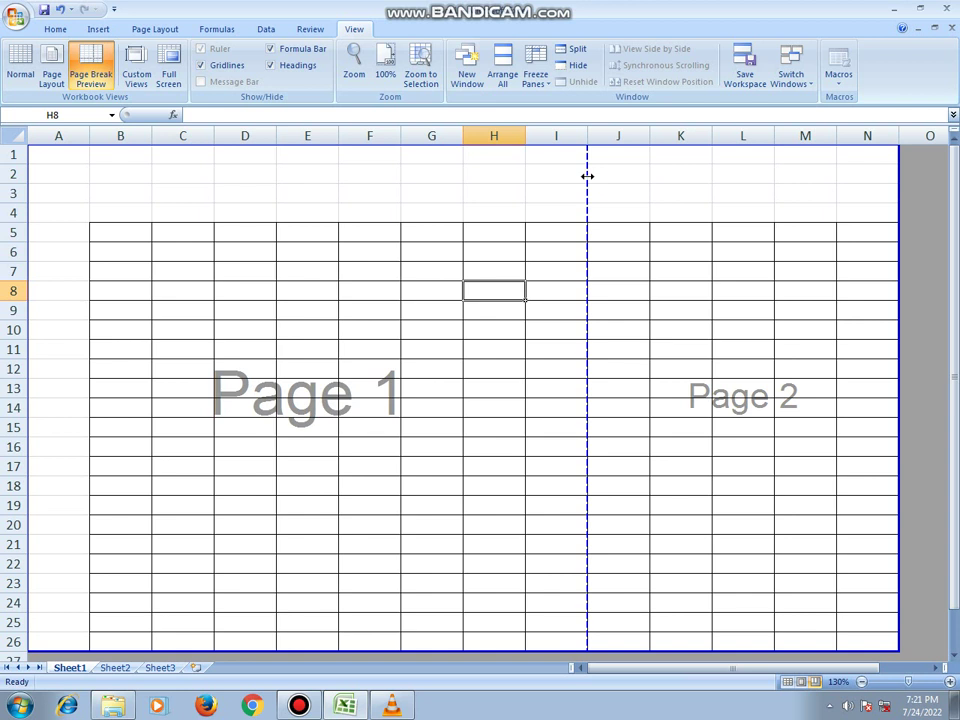
Move the dashed page break between columns I and J to the outer edge of column N
drag(587, 175, 587, 175)
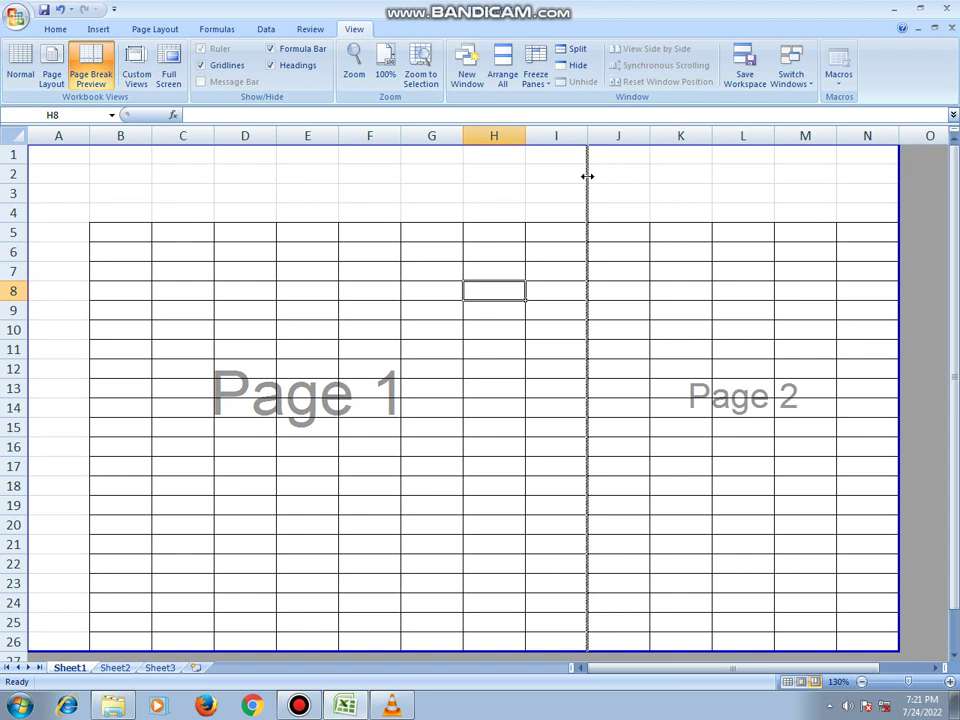
drag(587, 175, 587, 175)
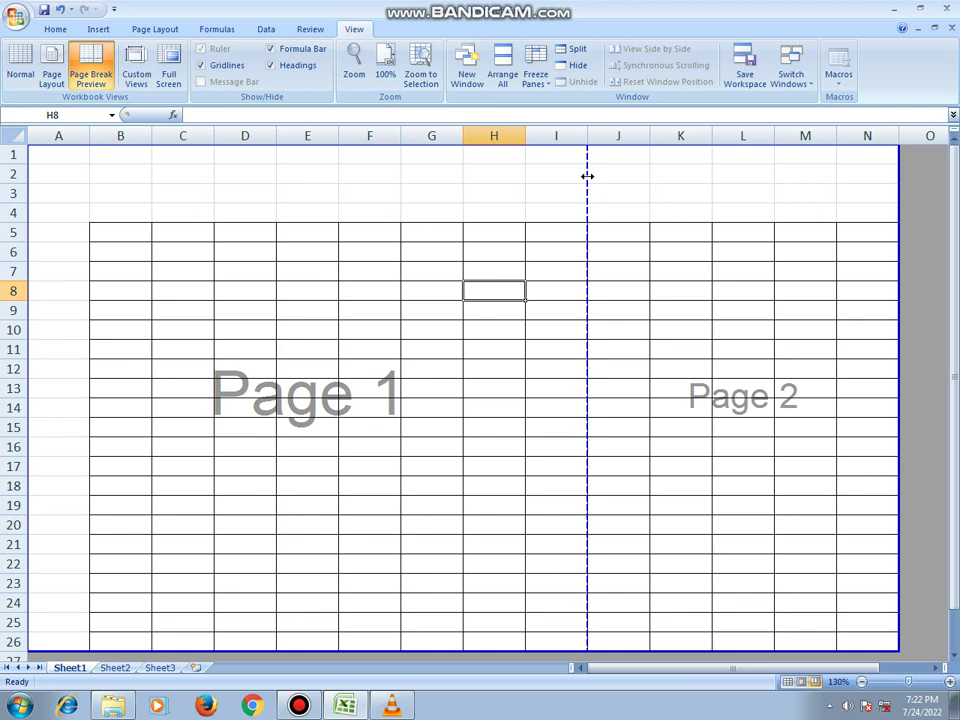
drag(587, 176, 587, 176)
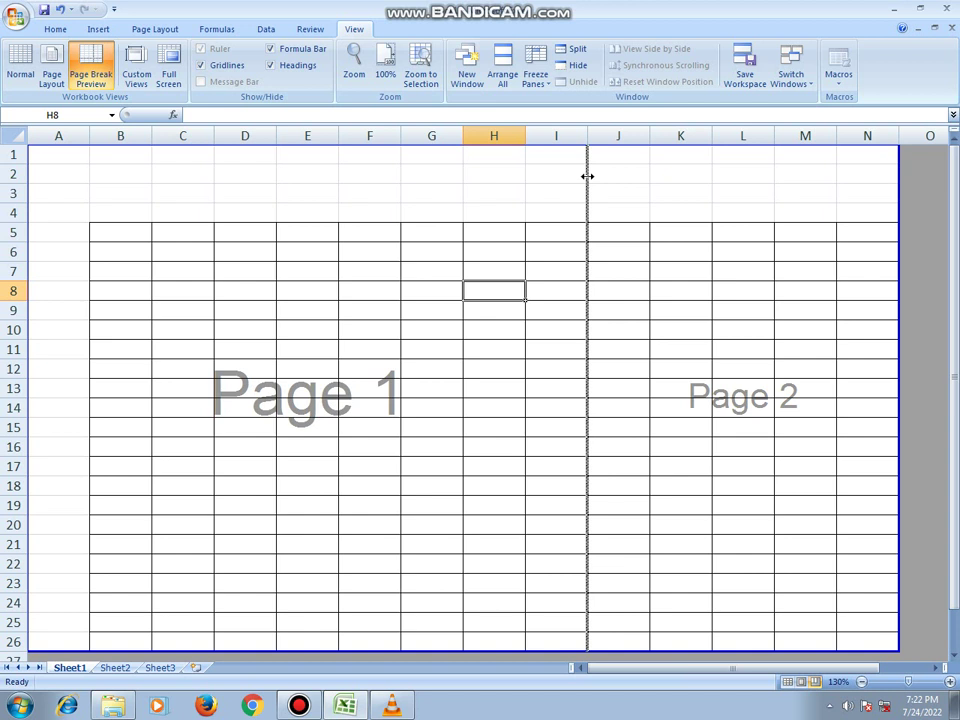
drag(587, 176, 774, 272)
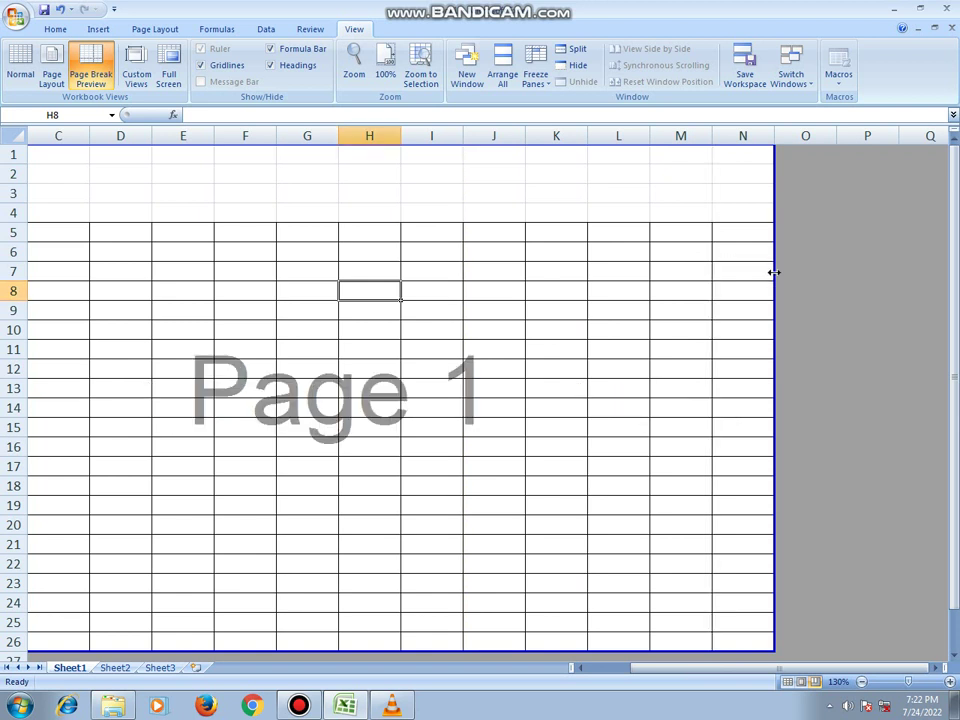
click(579, 668)
click(579, 668)
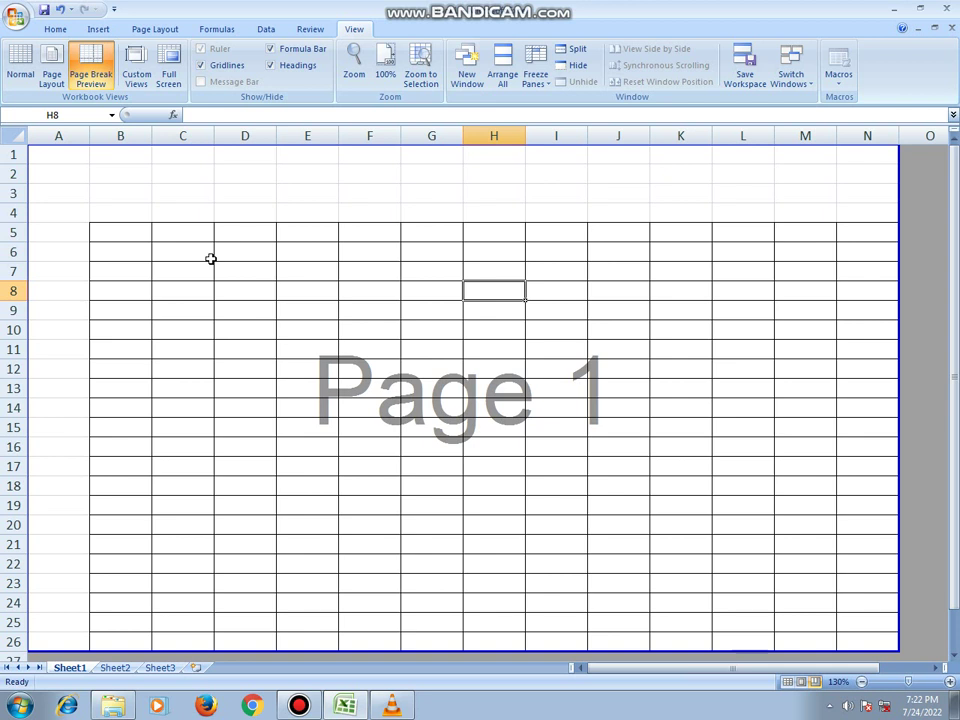
Preview the printout of the current selection, cell H8, only
key(ctrl+p)
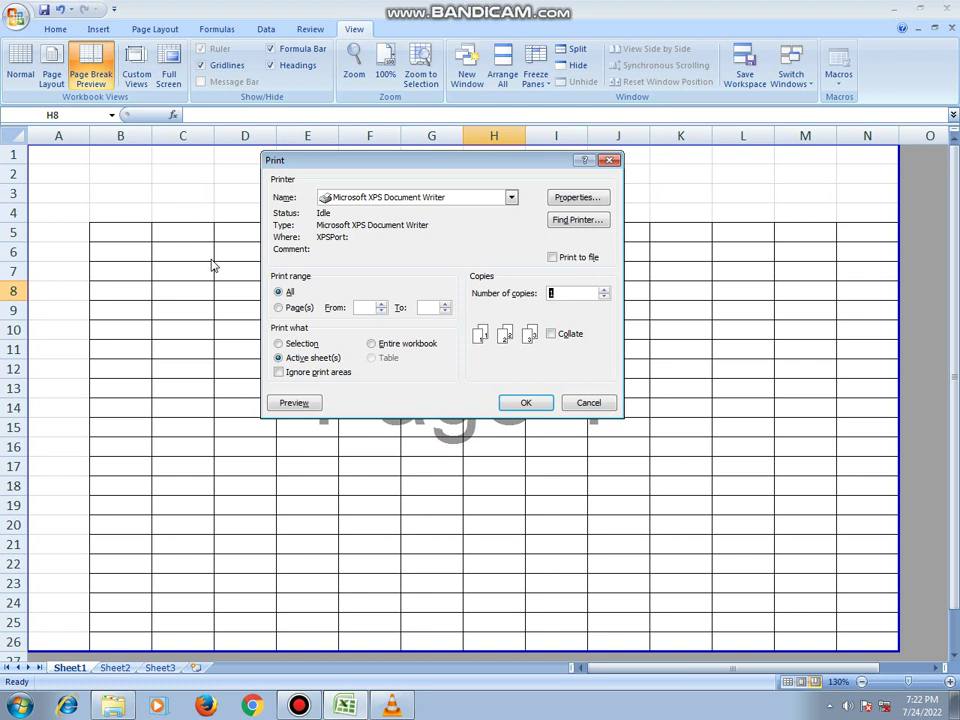
click(300, 344)
click(305, 403)
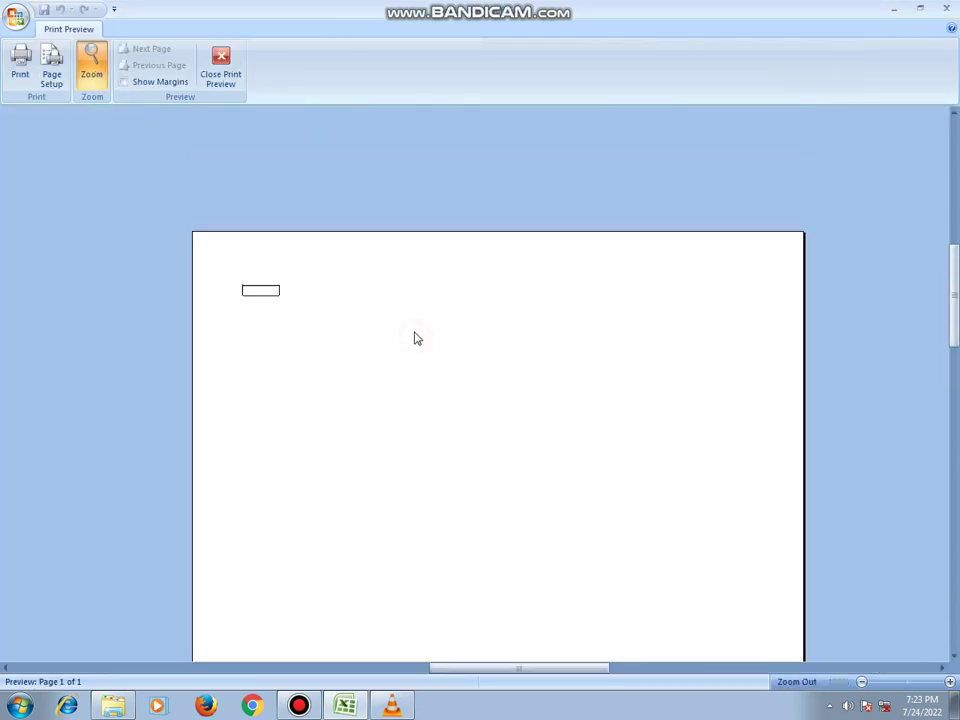
Set the page orientation to Landscape and close the print preview
click(52, 78)
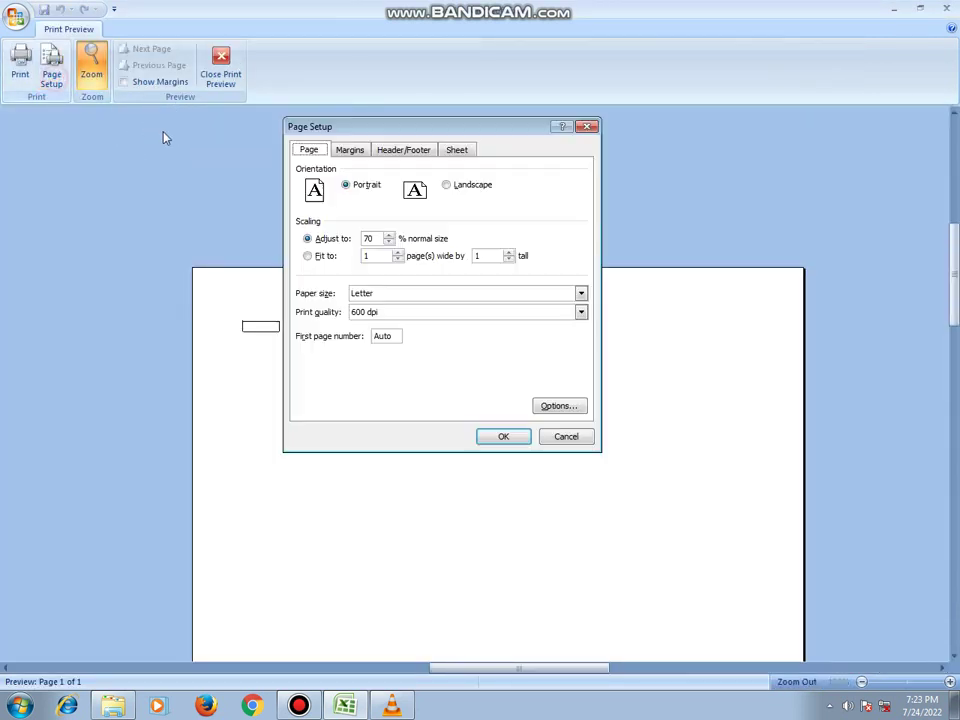
click(446, 185)
click(504, 437)
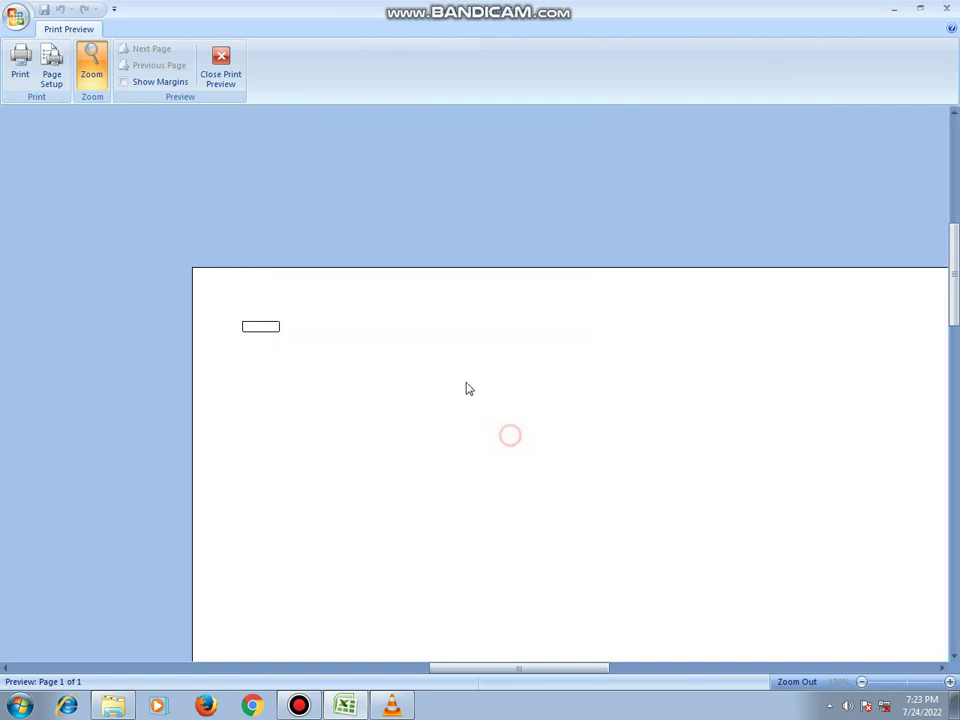
click(238, 80)
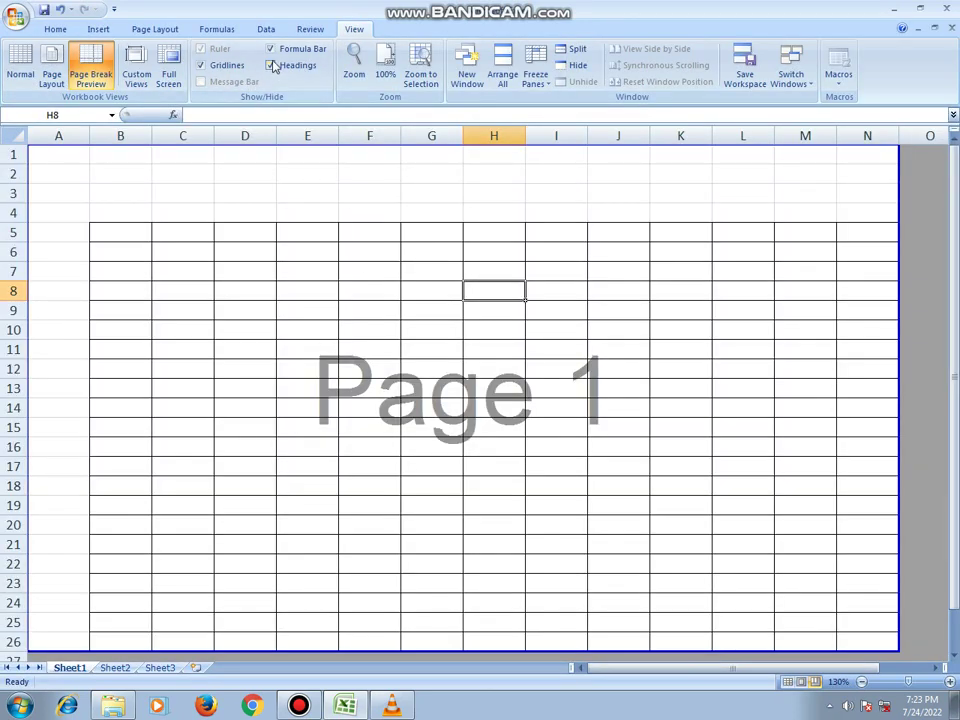
Show the sheet in Normal and Page Layout views, and return to Page Break Preview
click(22, 70)
click(49, 80)
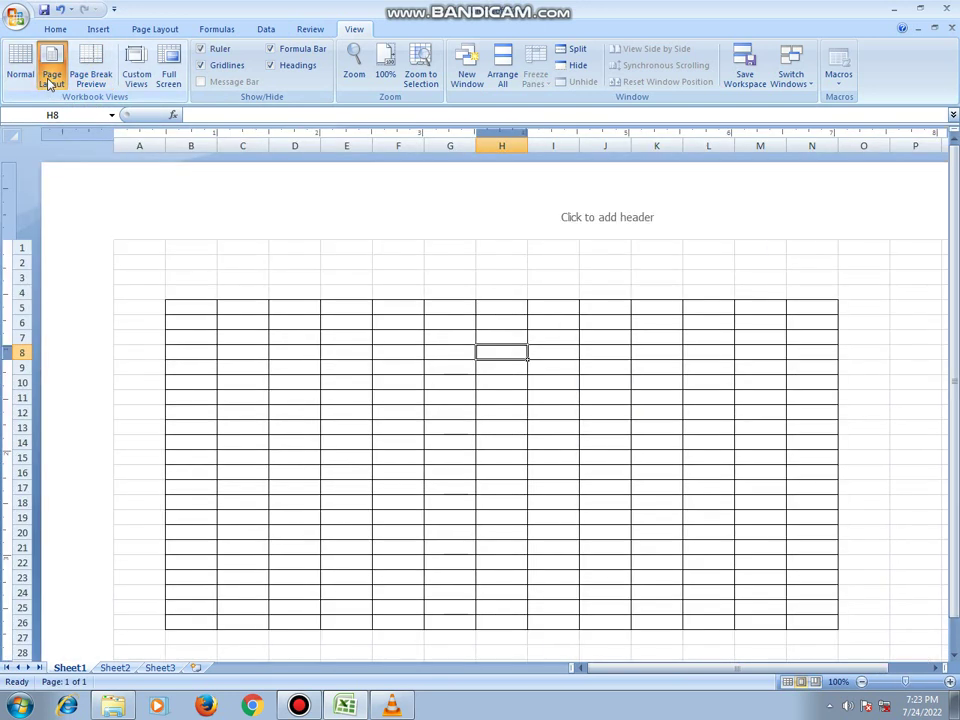
click(85, 78)
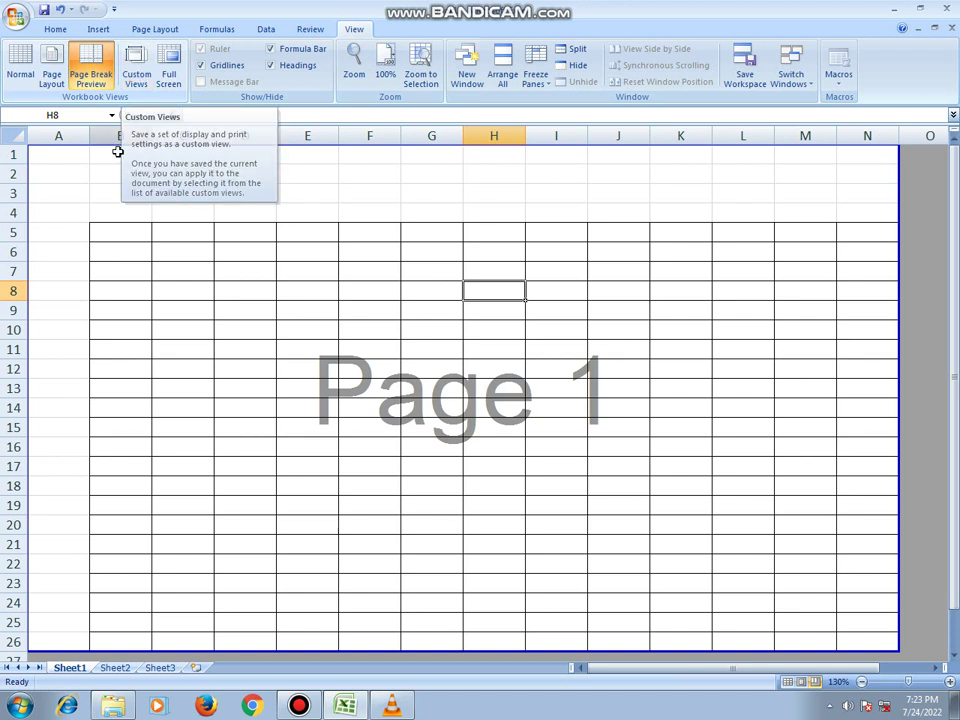
Preview the printout of the selected range A1:N26 as a whole page, and close the preview
drag(63, 156, 861, 636)
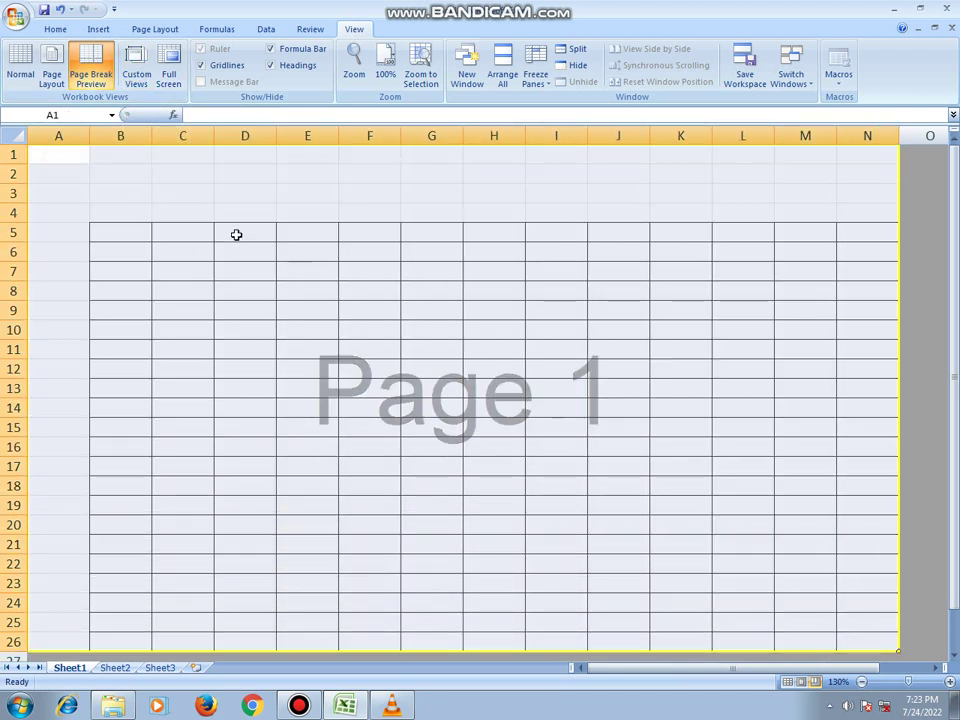
click(353, 78)
key(ctrl+p)
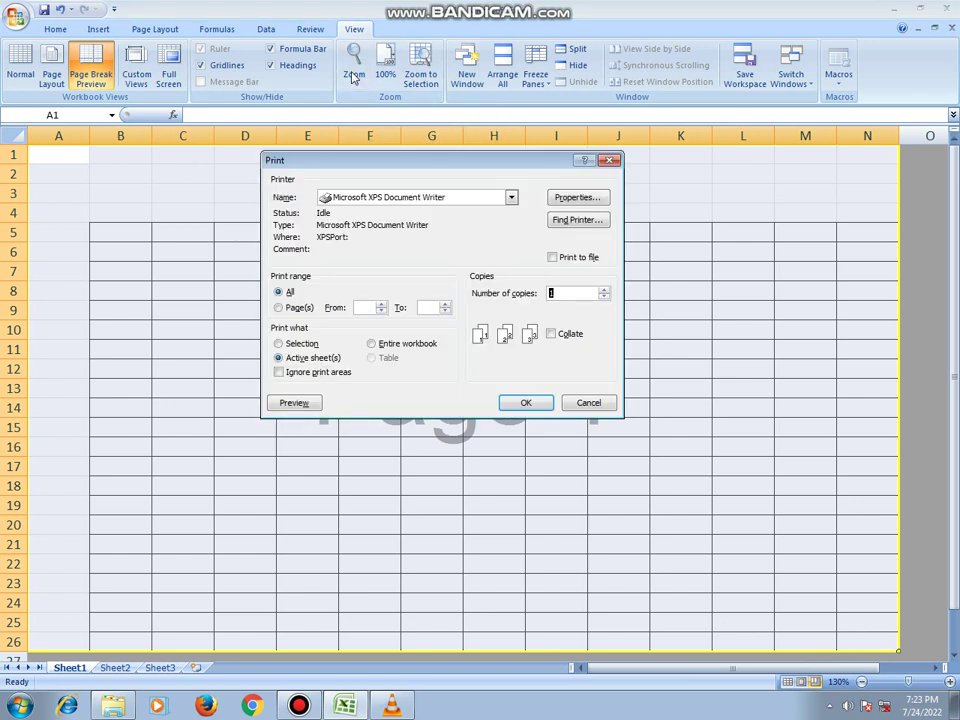
click(310, 345)
click(291, 401)
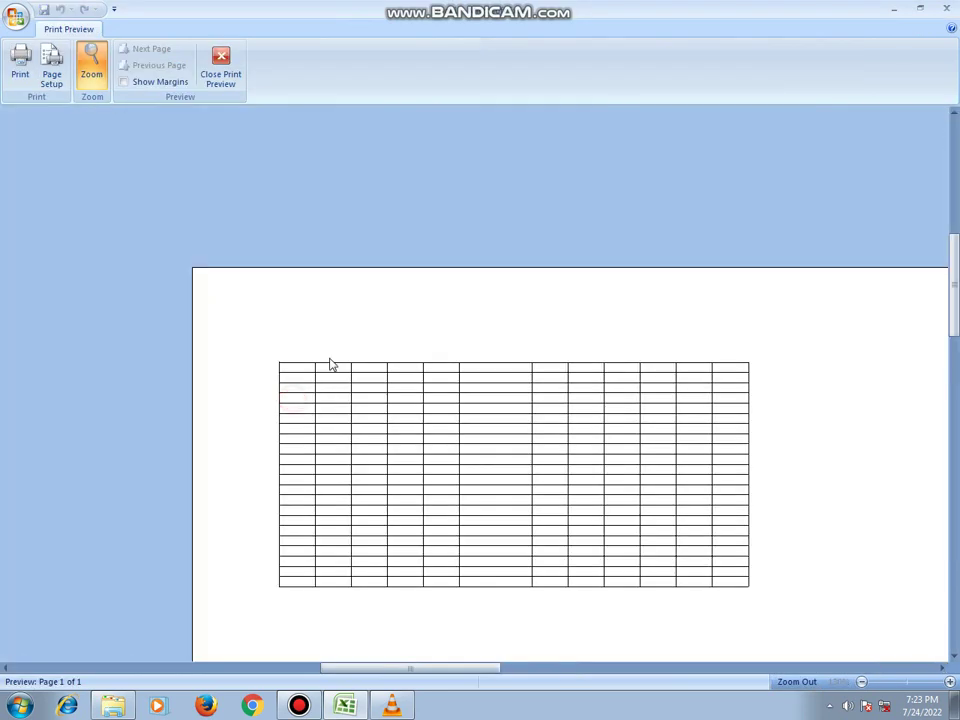
click(360, 388)
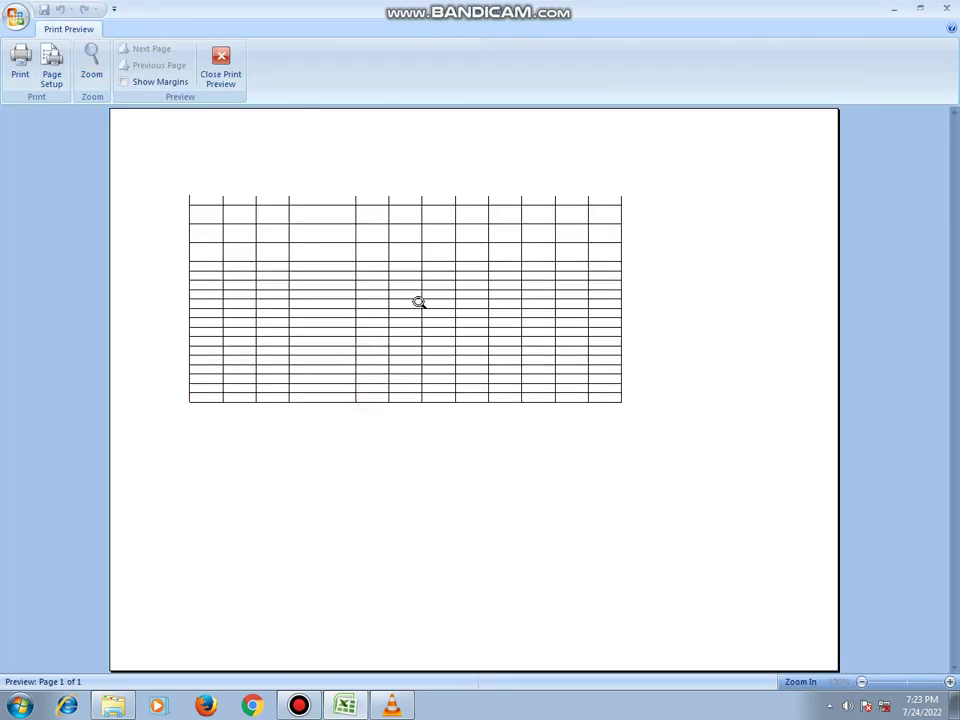
click(302, 705)
click(303, 706)
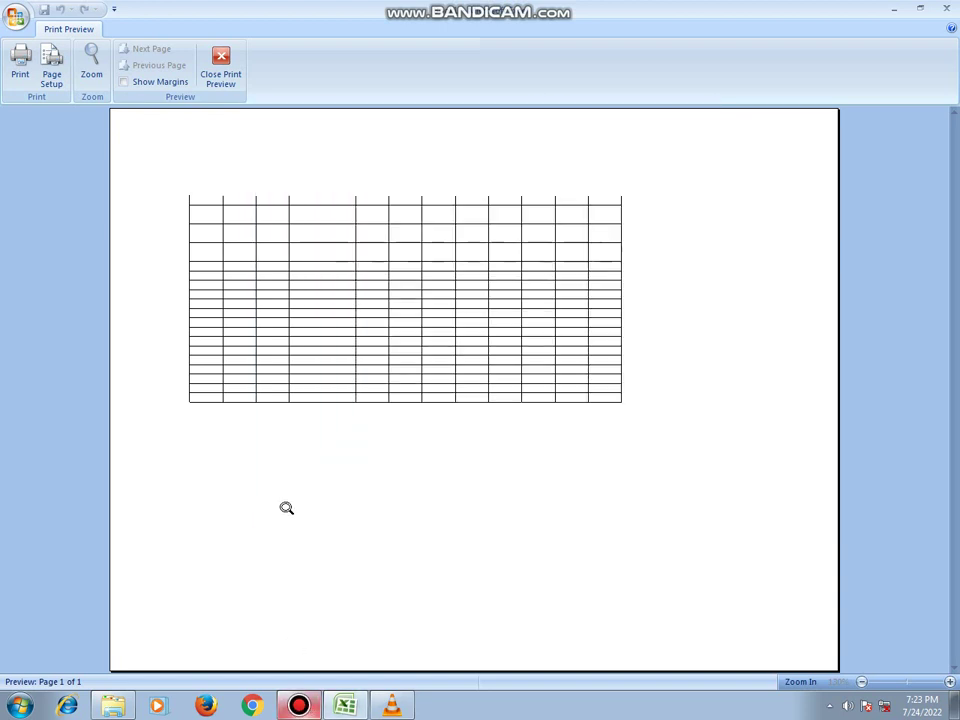
click(224, 78)
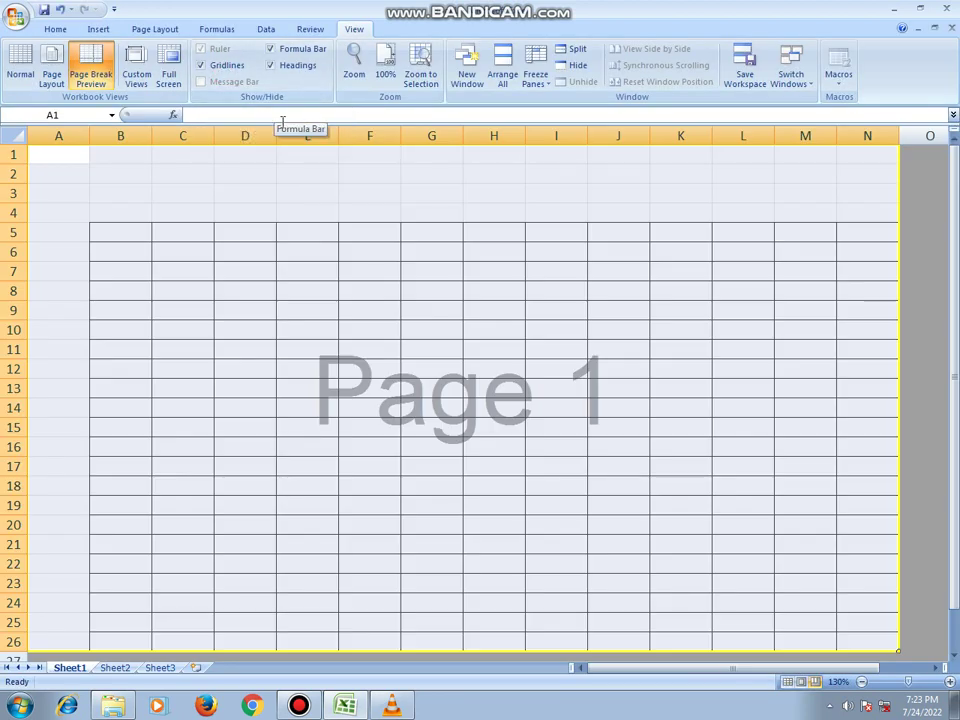
Examine the Custom Views dialog and its Add View options, and cancel without adding a view
click(137, 78)
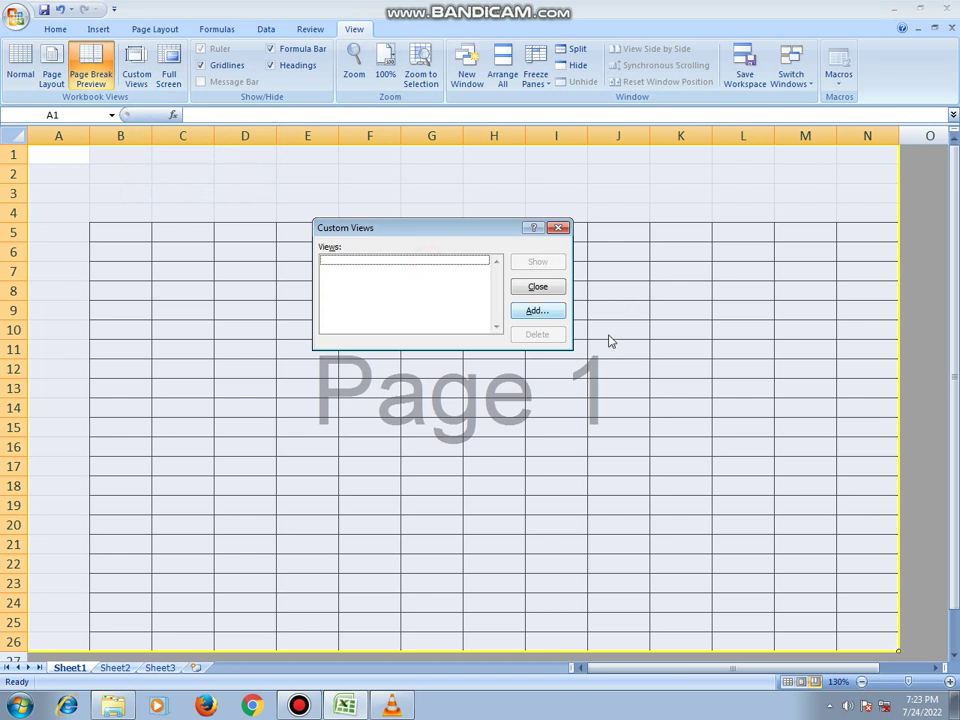
click(557, 228)
click(567, 191)
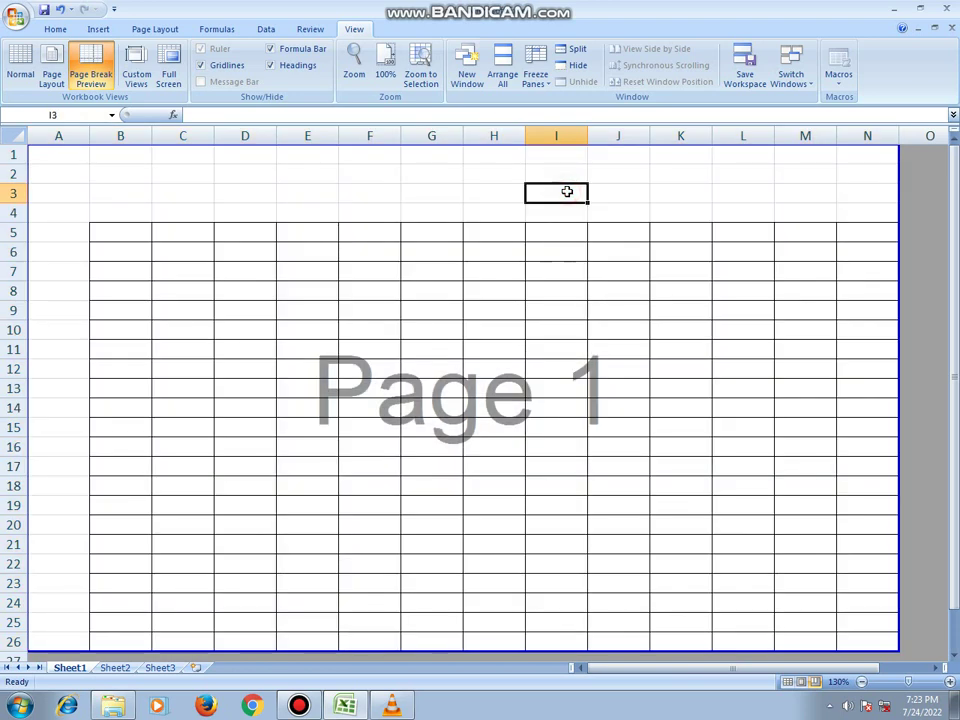
click(138, 76)
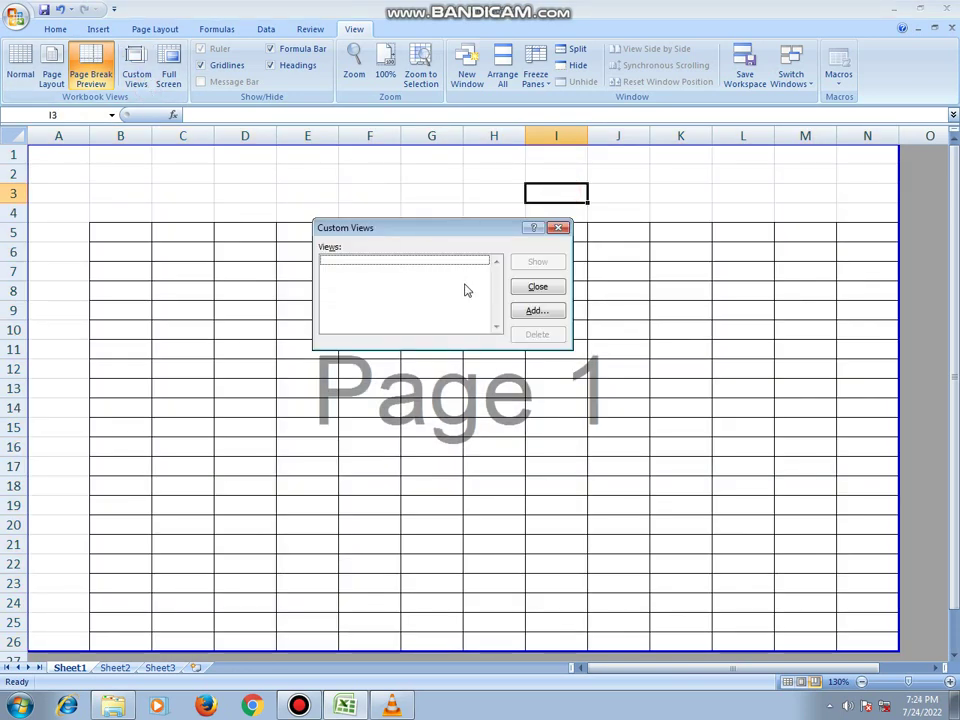
click(548, 311)
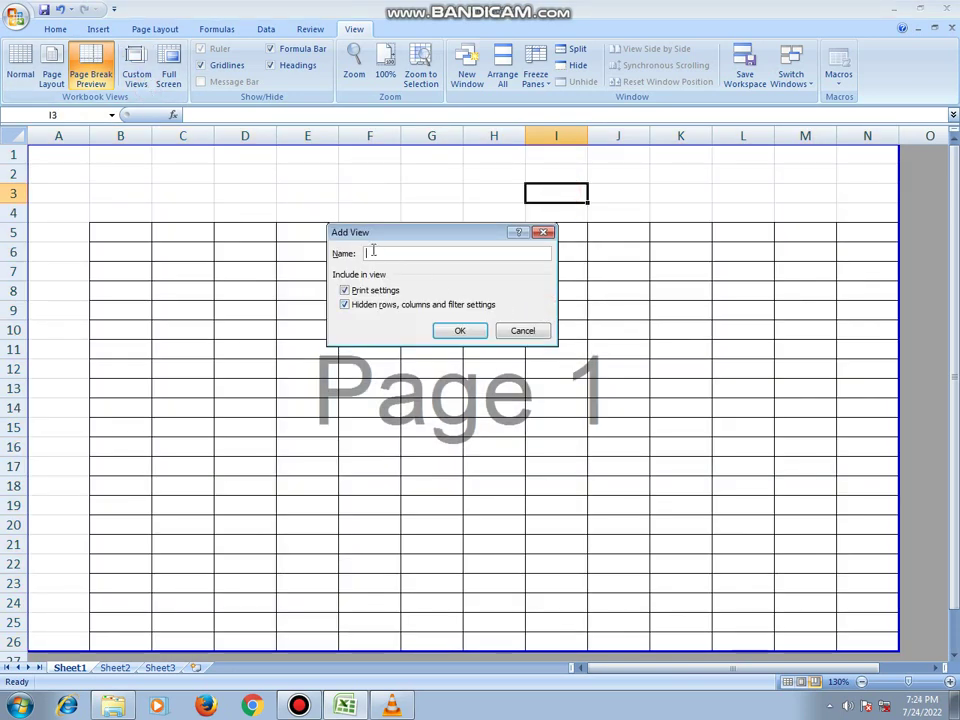
click(522, 330)
click(174, 203)
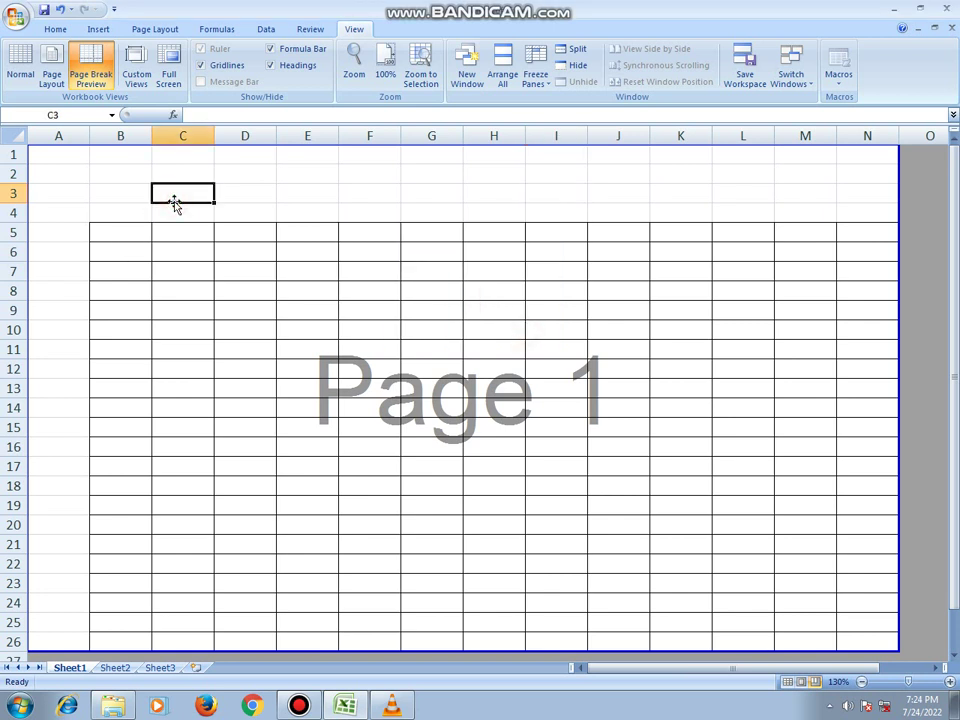
Show the sheet in Full Screen view and exit it again
click(169, 80)
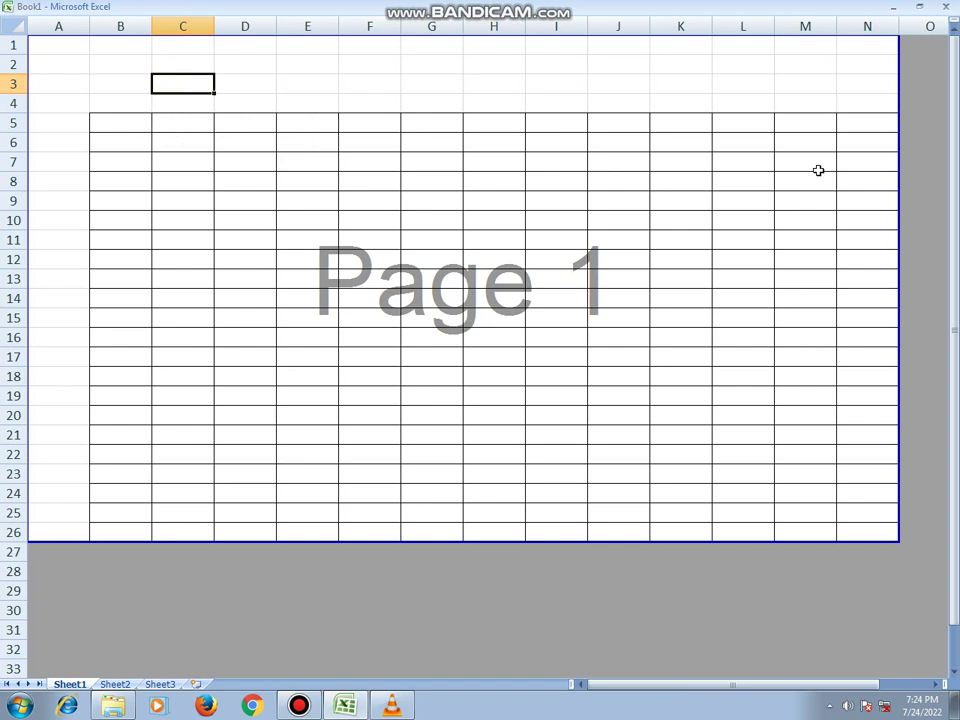
key(Escape)
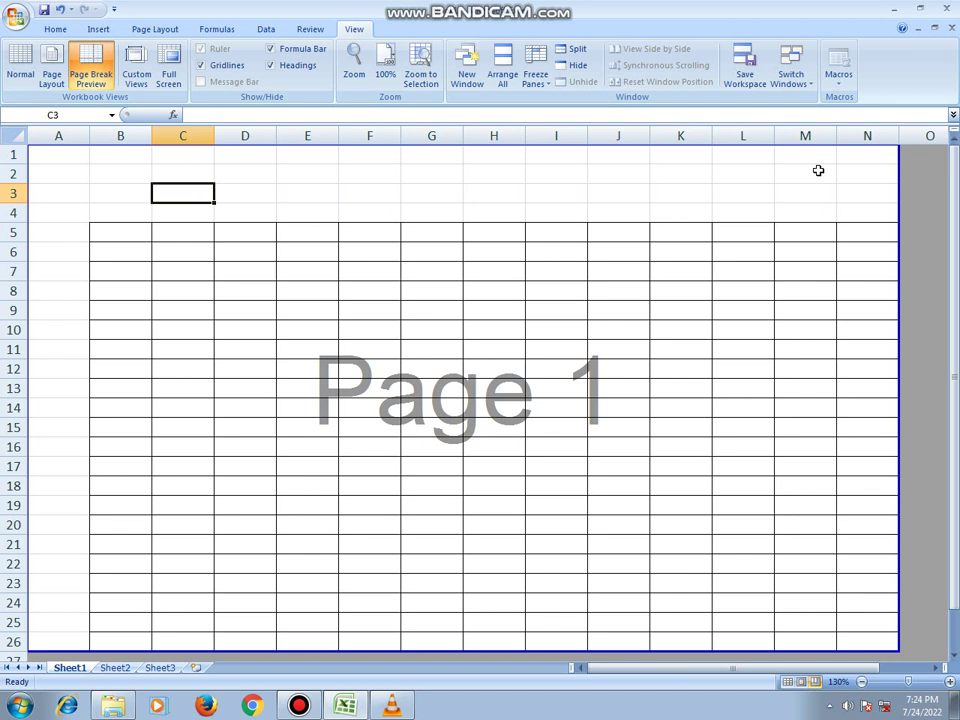
click(895, 7)
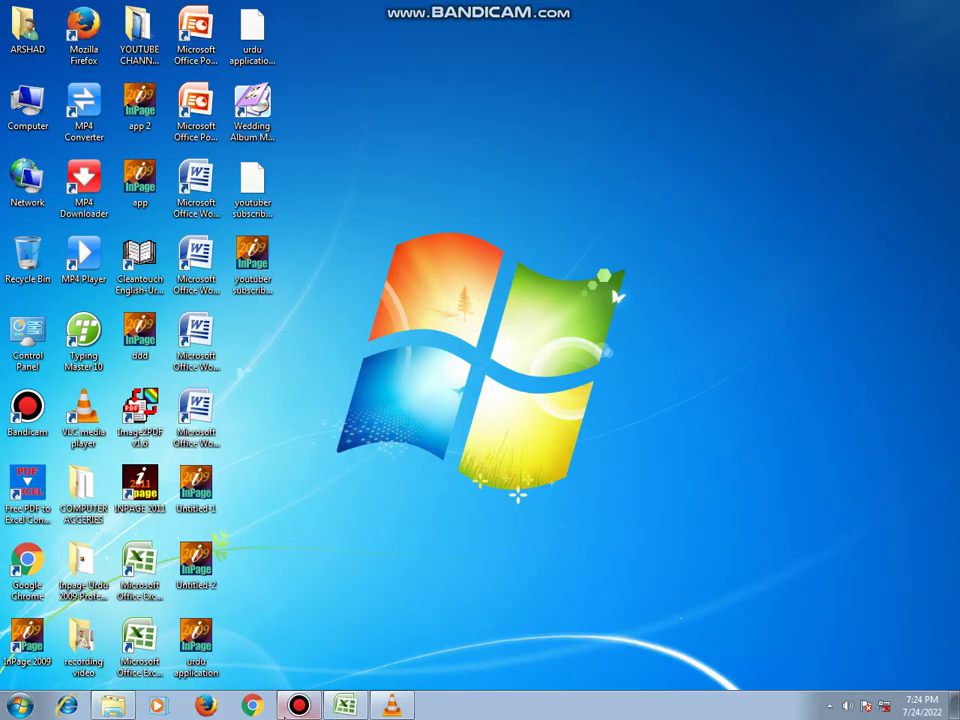
click(299, 707)
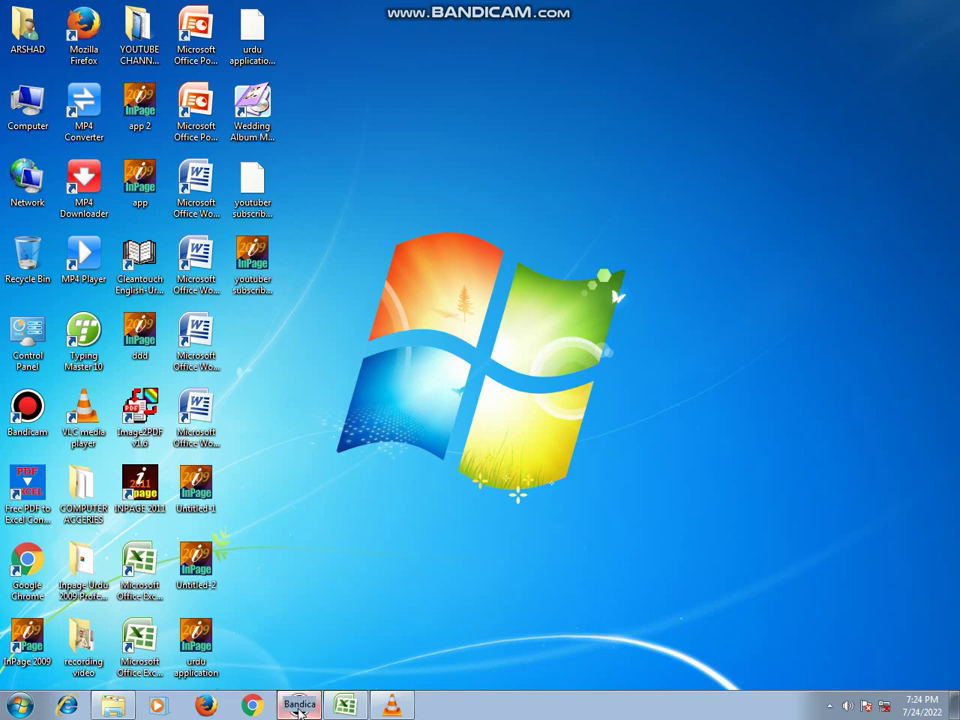
click(299, 707)
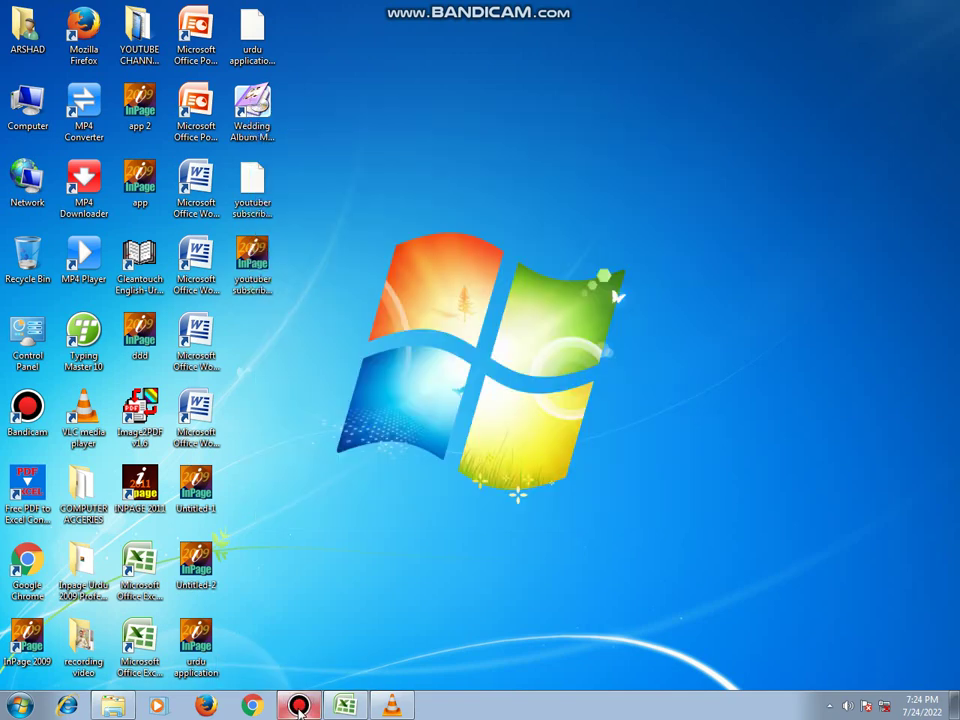